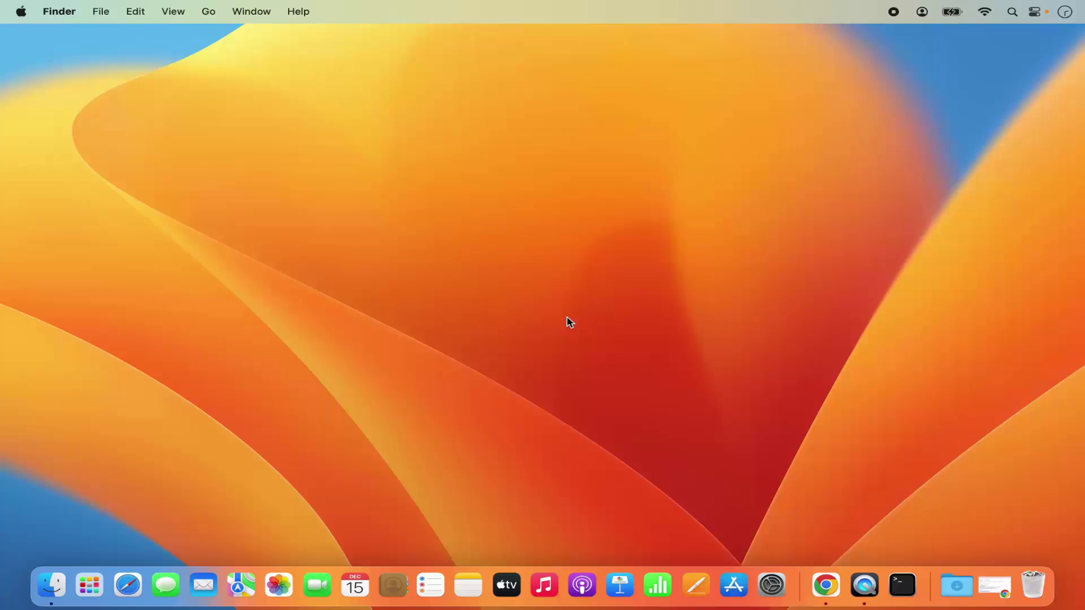
Switch to Chrome, open the Download Python search result, and download Python 3.12.1 for macOS from python.org
left_click(826, 584)
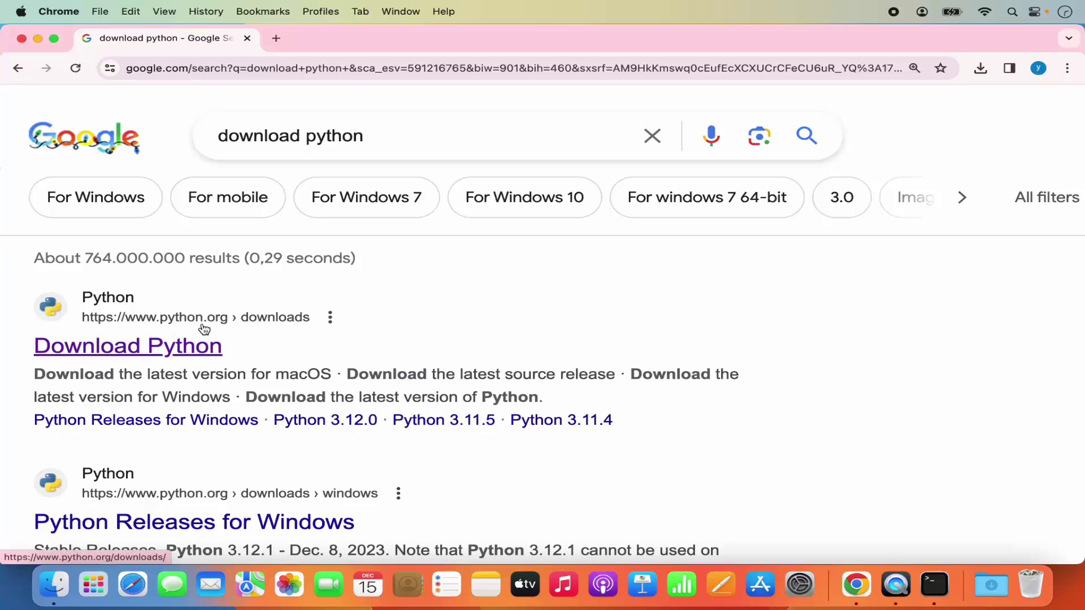
left_click(195, 348)
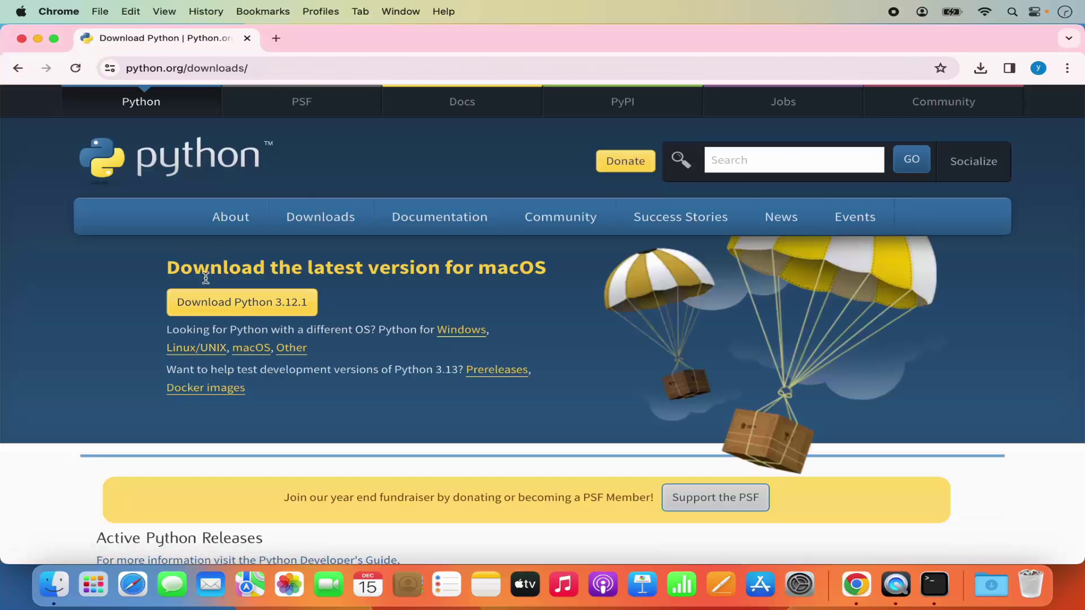
mouse_move(310, 234)
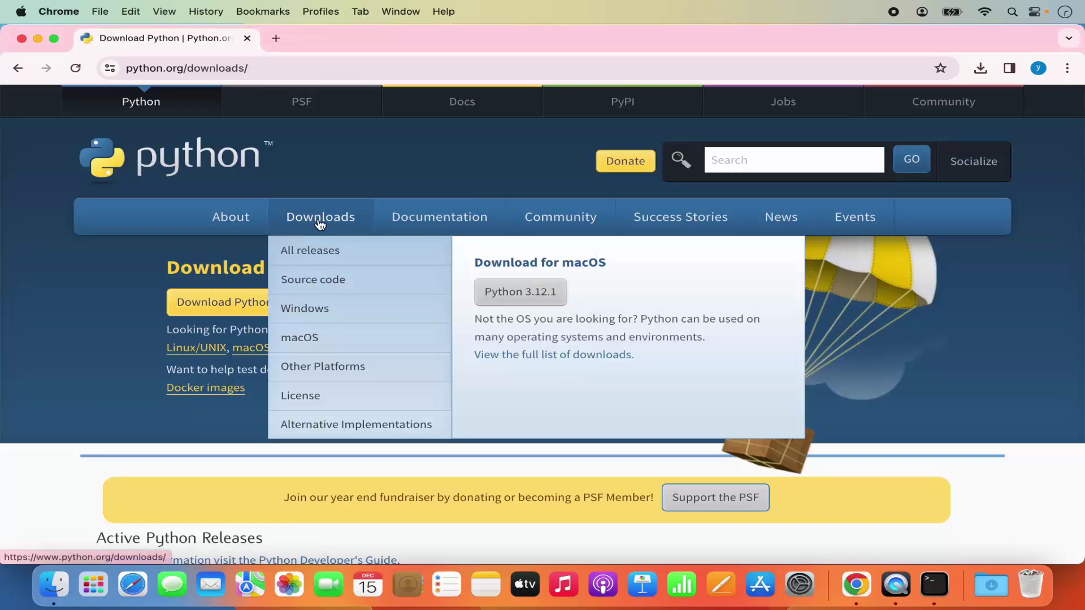
left_click(320, 225)
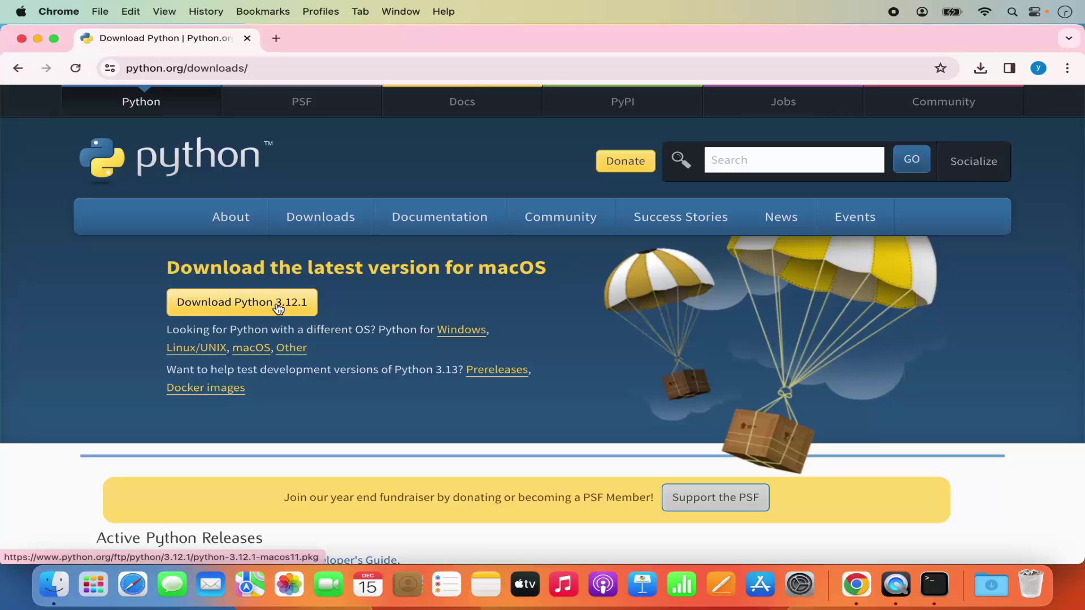
left_click(270, 307)
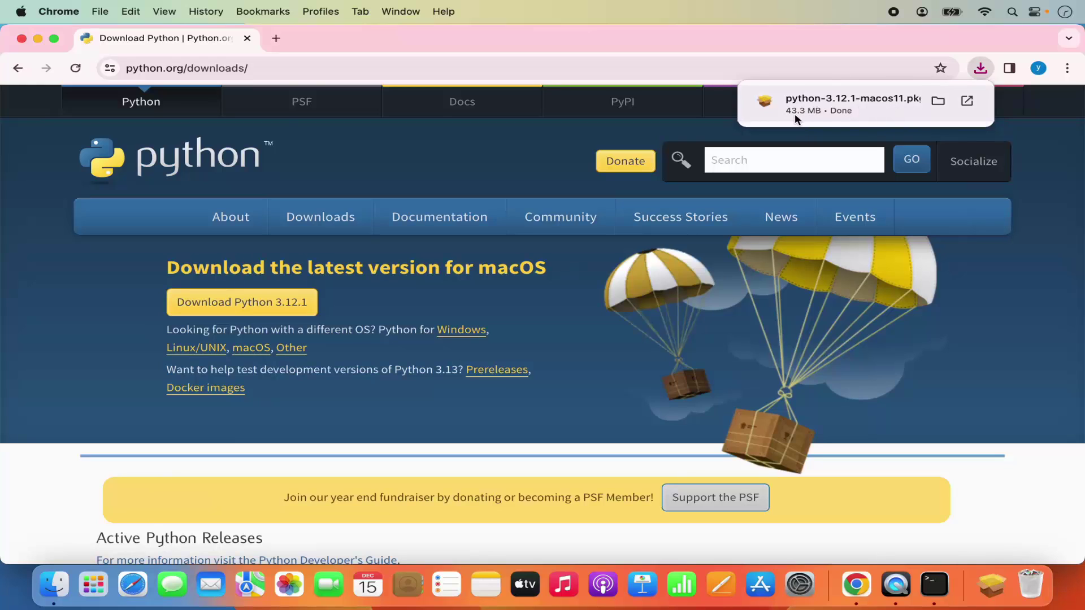
Launch the downloaded python-3.12.1-macos11.pkg installer and continue past its introduction with the browser window minimized
left_click(833, 106)
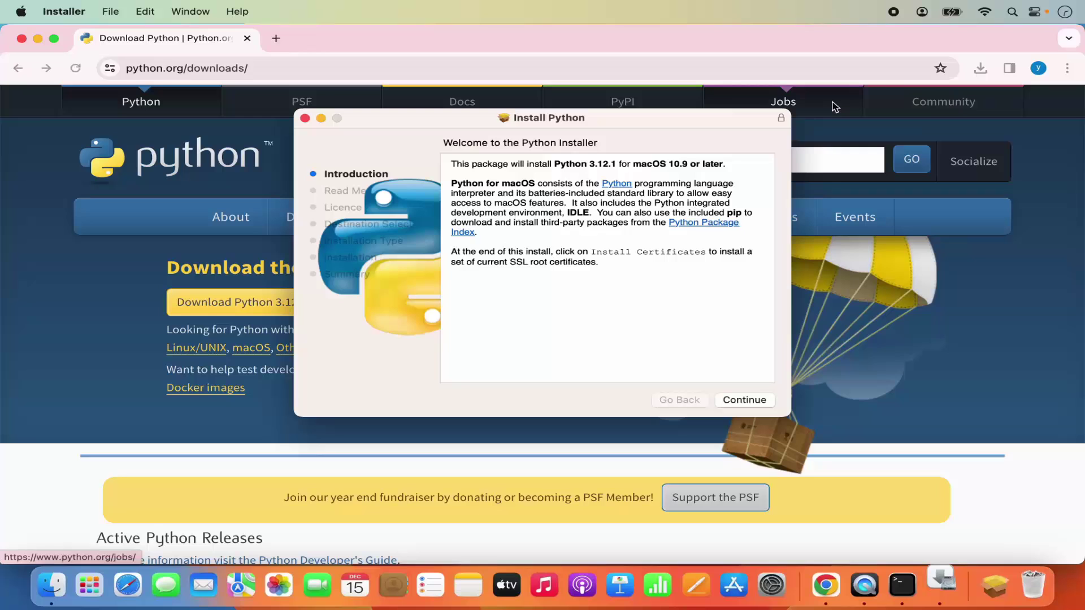
left_click(37, 38)
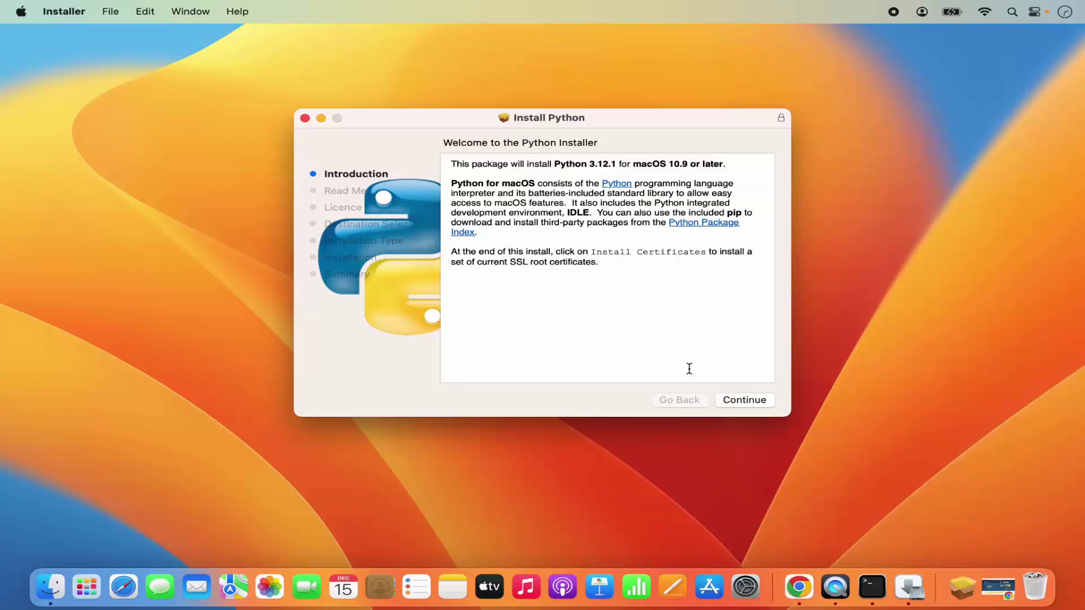
left_click(732, 401)
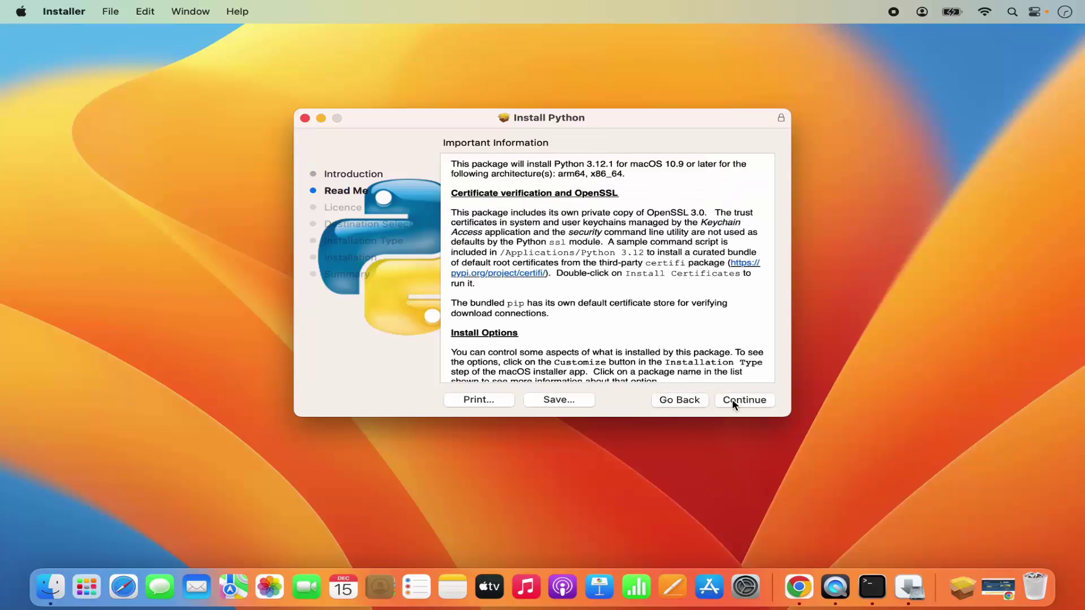
Read through the installer's Important Information and continue to the software licence agreement
scroll(605, 300, "down", 10)
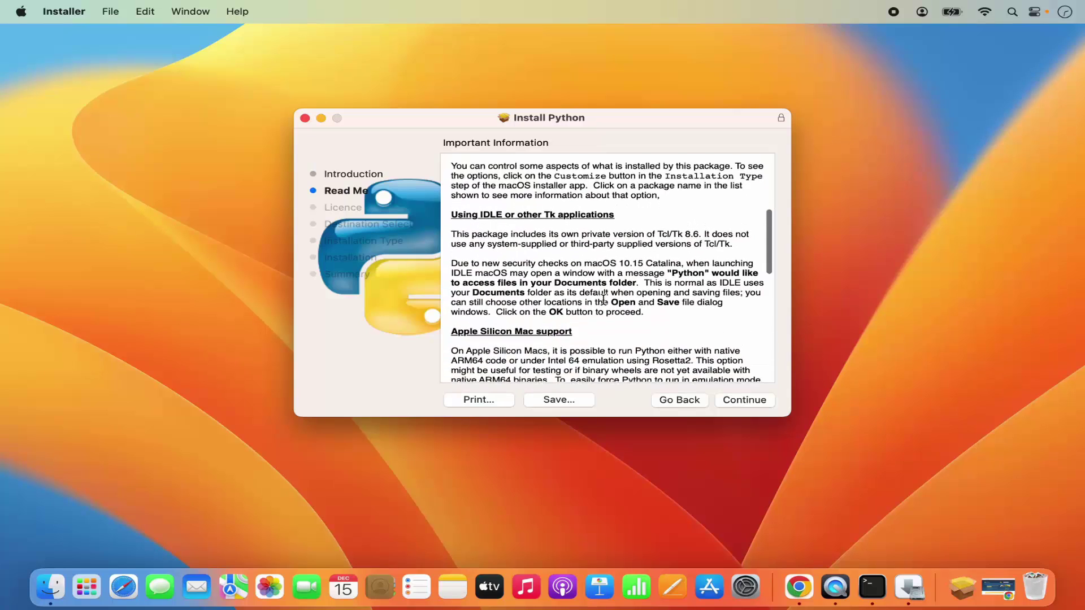
scroll(603, 301, "up", 8)
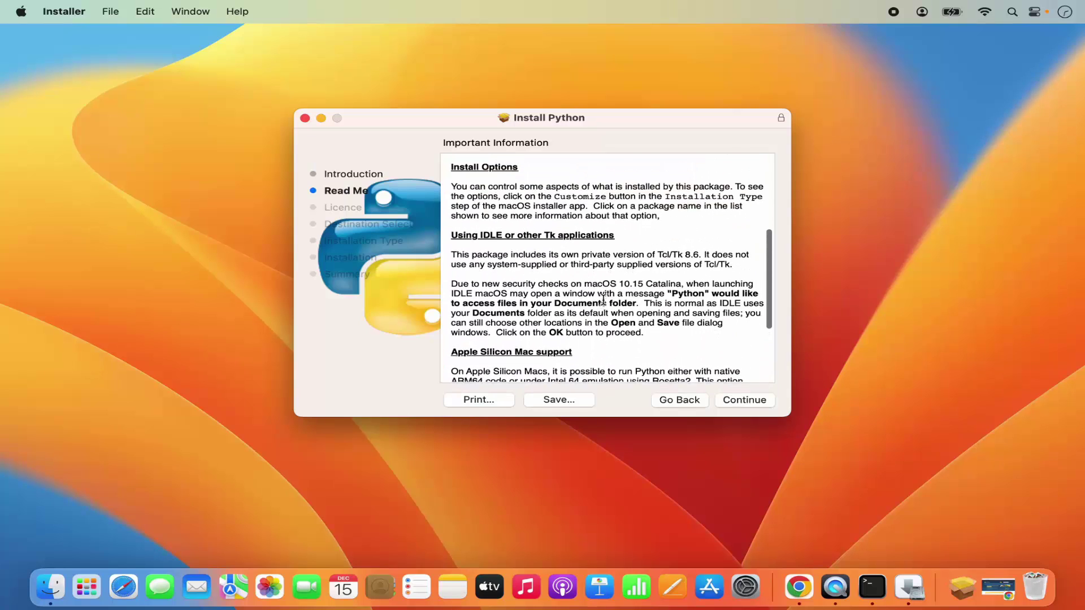
scroll(603, 300, "up", 3)
scroll(604, 300, "down", 10)
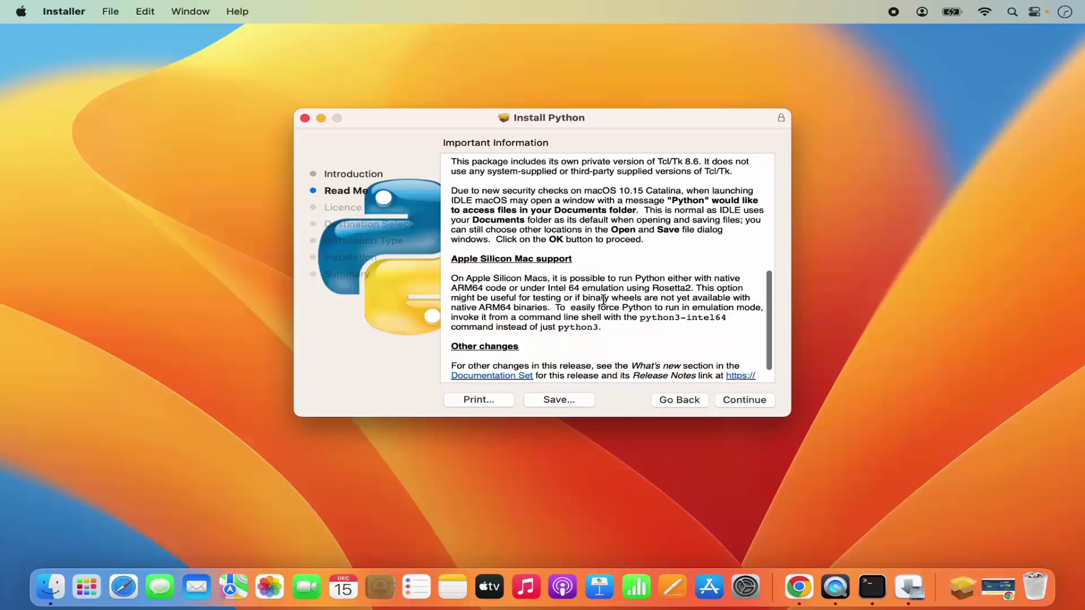
left_click(742, 400)
left_click(679, 400)
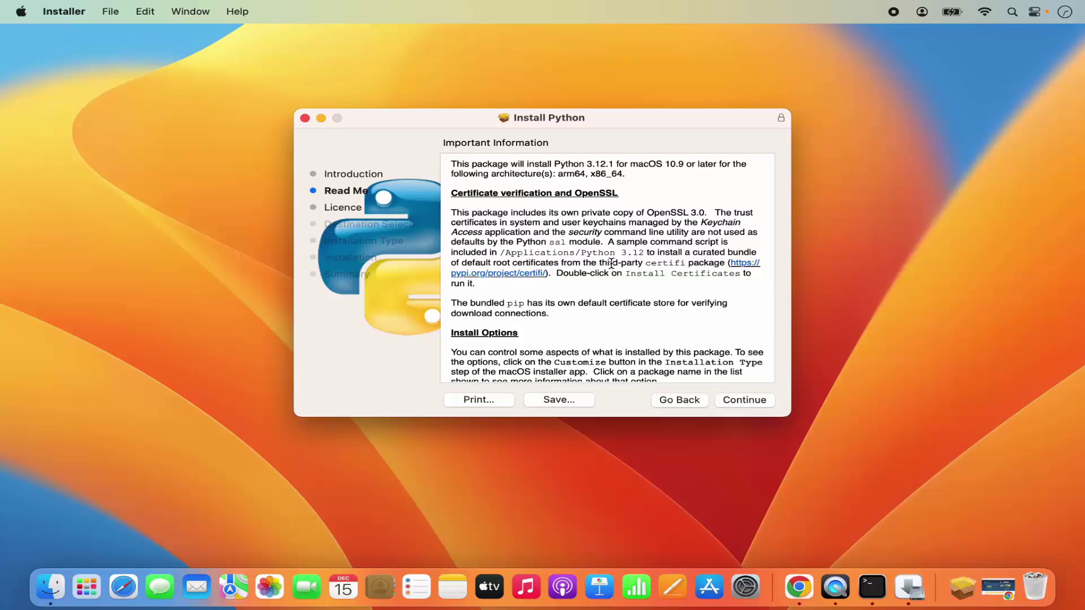
scroll(611, 263, "down", 15)
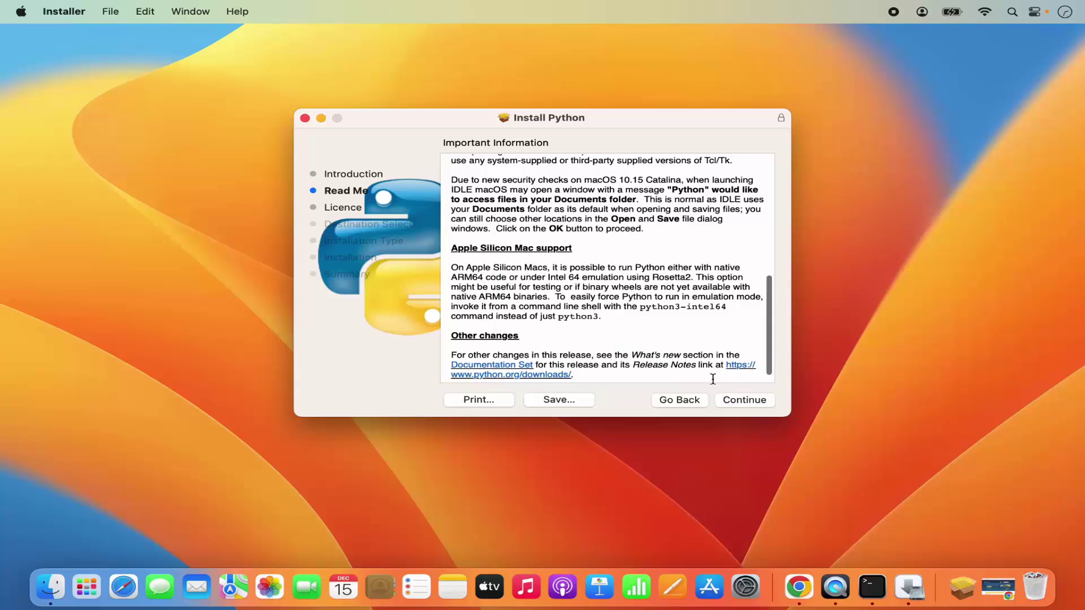
left_click(741, 404)
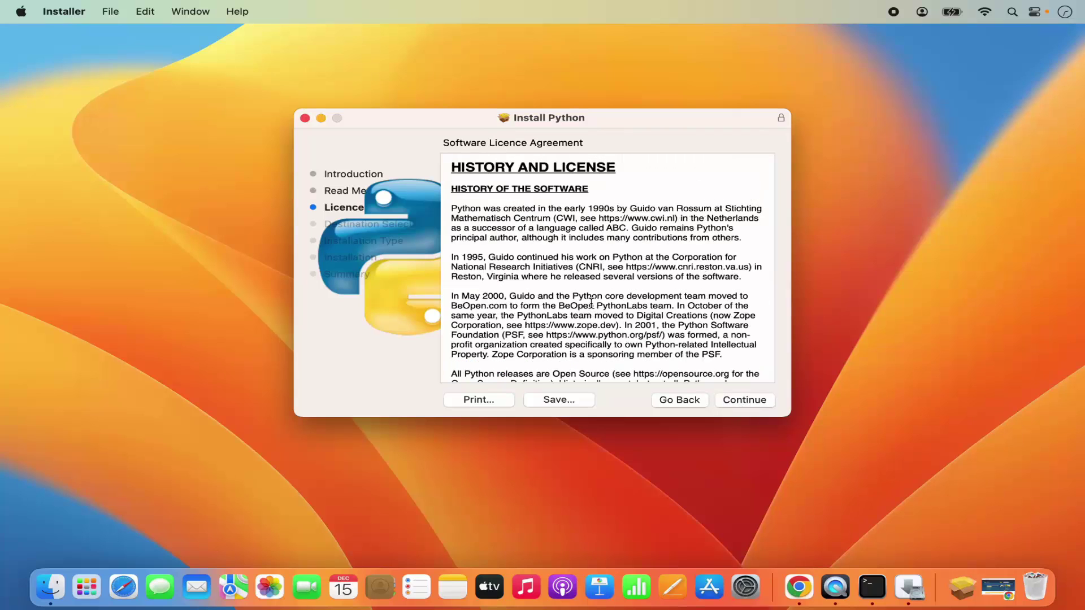
Review the Python software licence agreement down to its end and agree to its terms
scroll(591, 303, "down", 20)
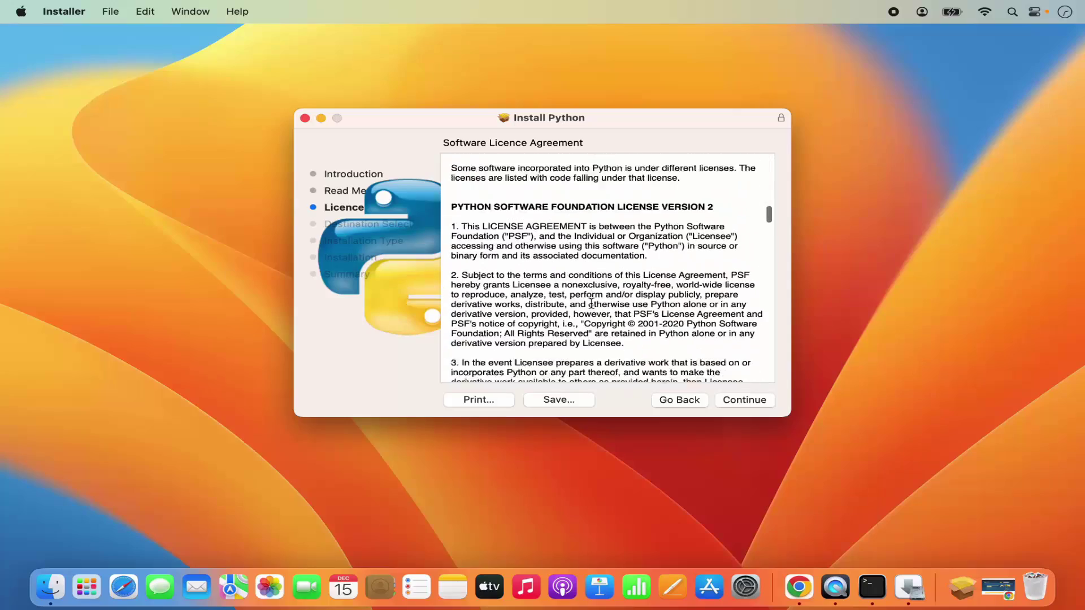
scroll(591, 303, "down", 20)
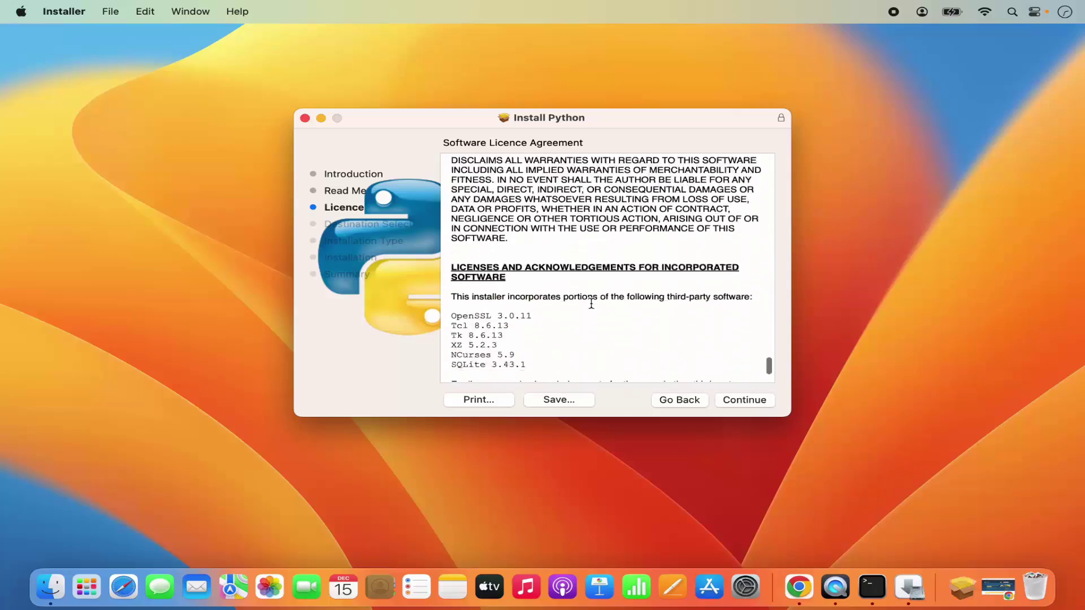
scroll(591, 304, "down", 5)
left_click(731, 403)
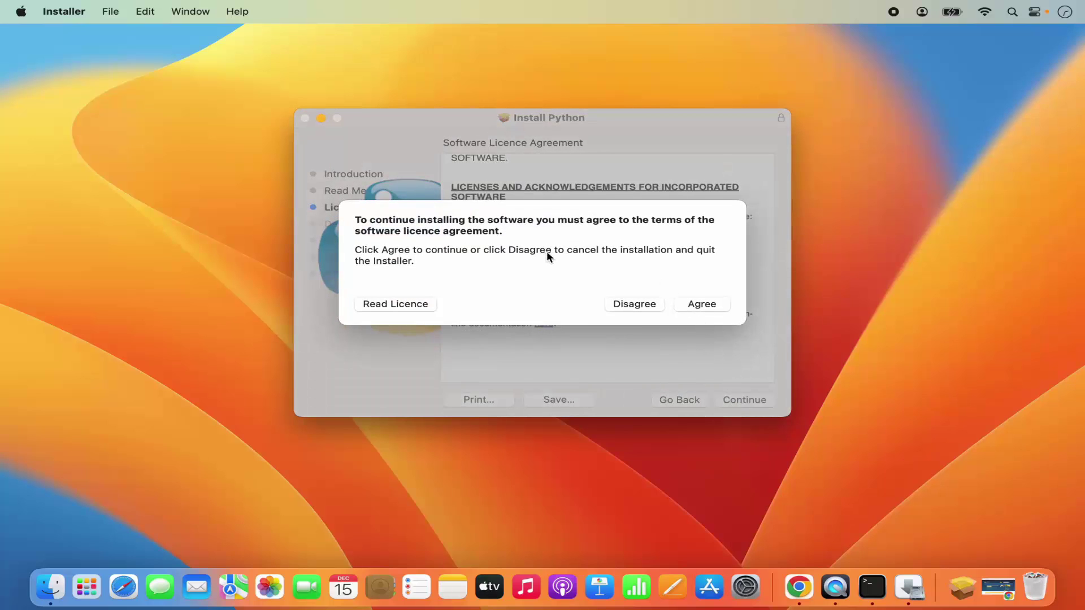
left_click(694, 308)
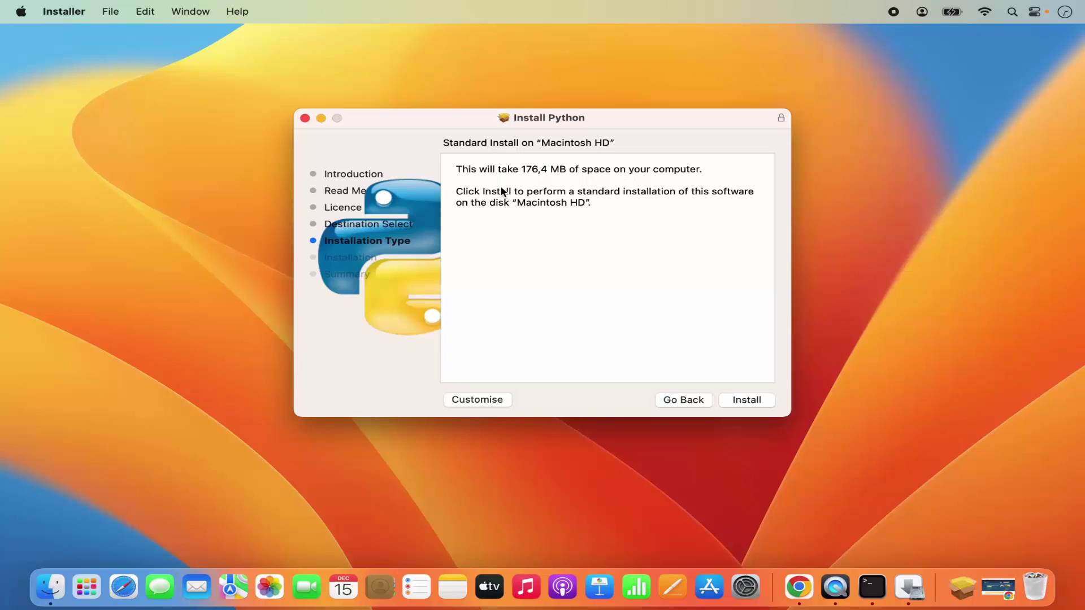
Start the standard installation on Macintosh HD, authorizing it with the account password and allowing access to the Downloads folder
left_click(736, 402)
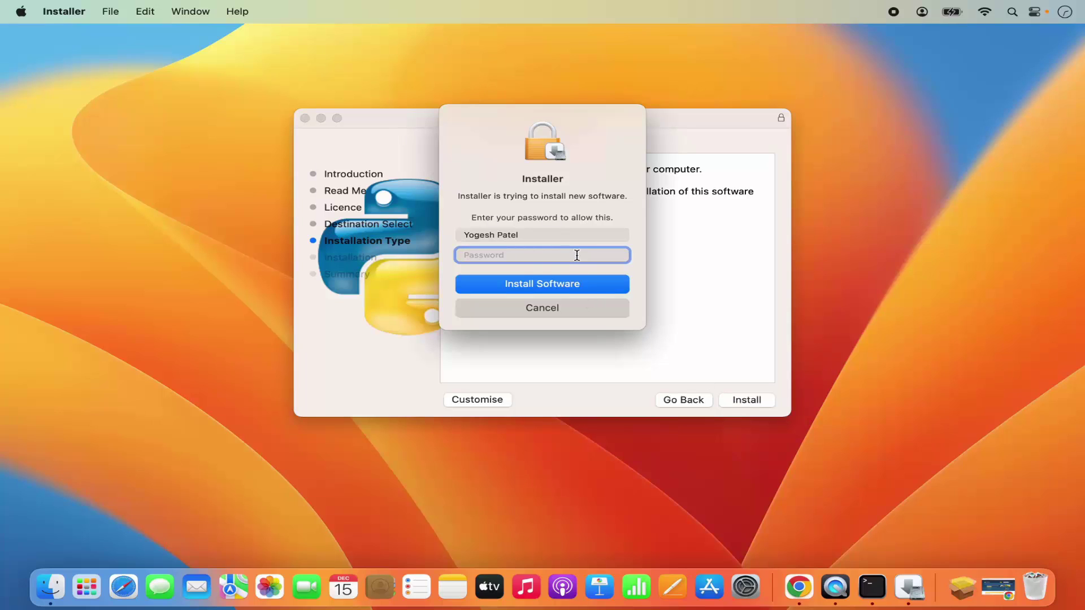
type("••••")
left_click(561, 287)
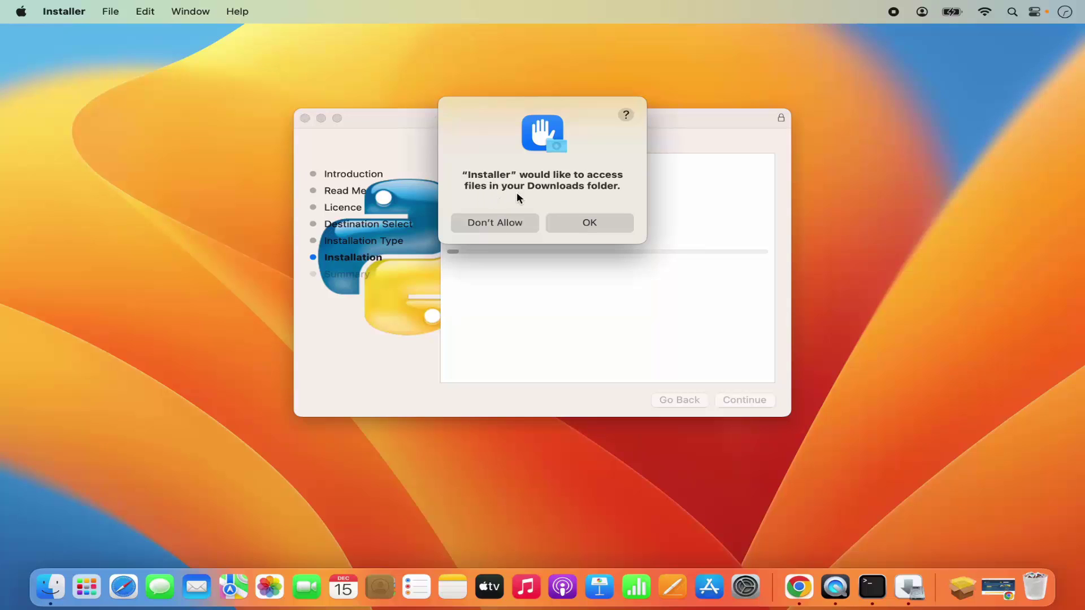
left_click(602, 226)
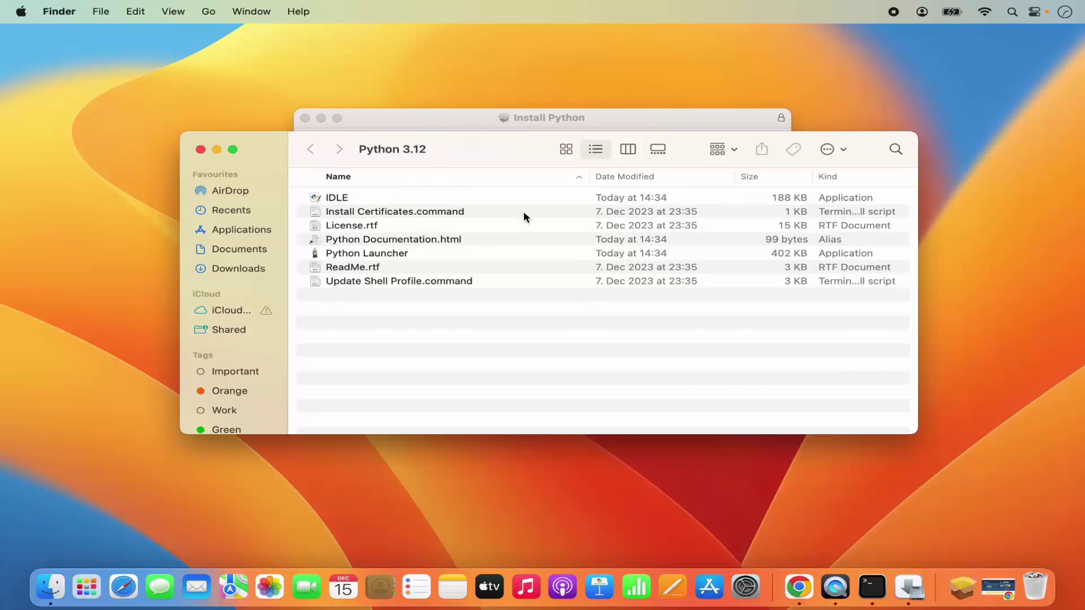
Check for IDLE and Python Launcher in the Python 3.12 folder and among the Launchpad apps
left_click(338, 201)
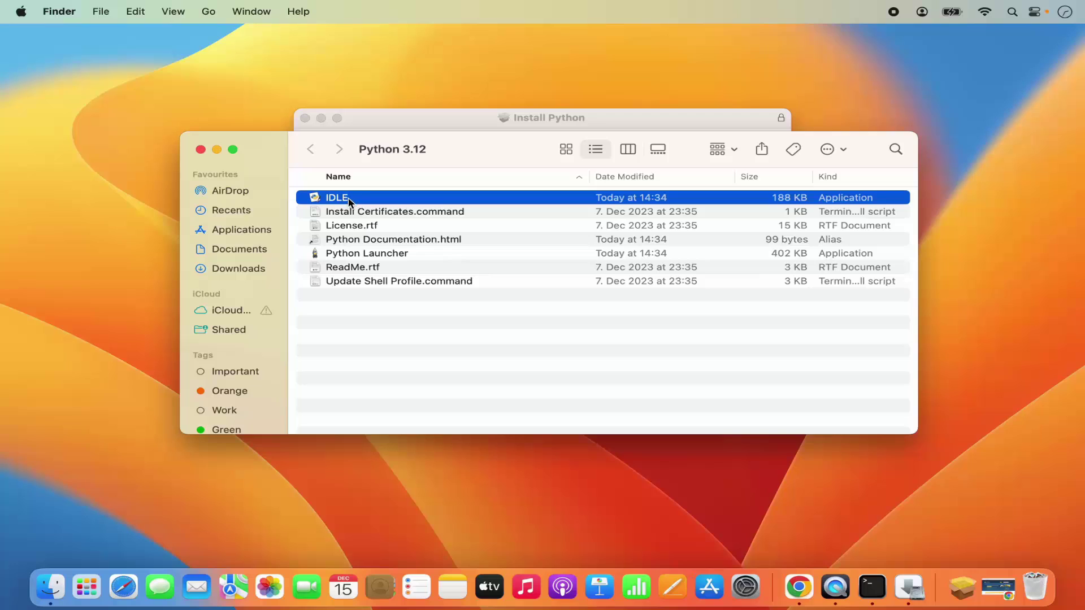
left_click(371, 259)
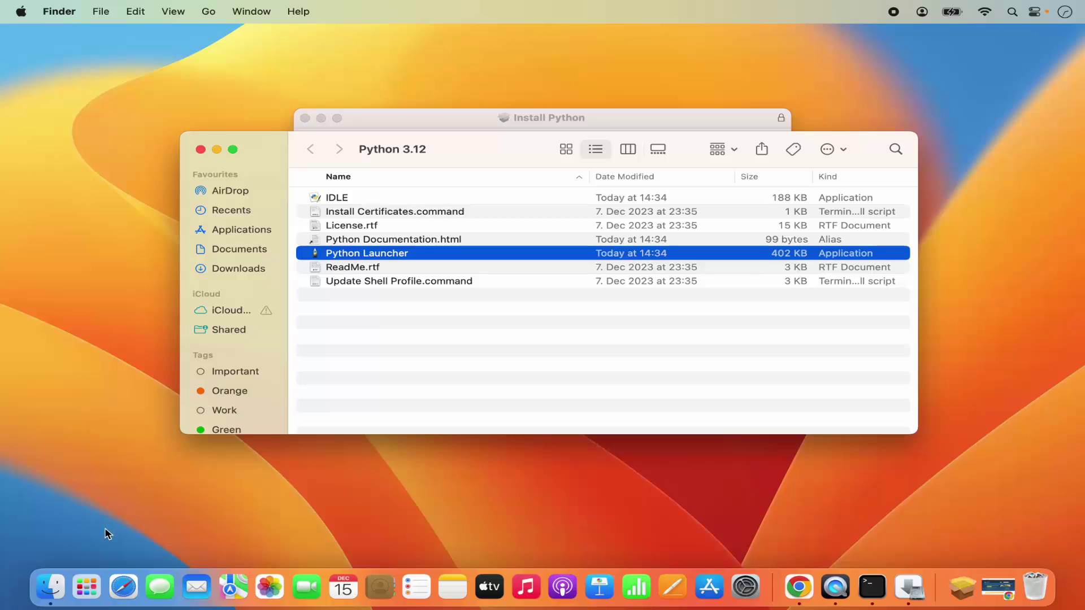
left_click(87, 591)
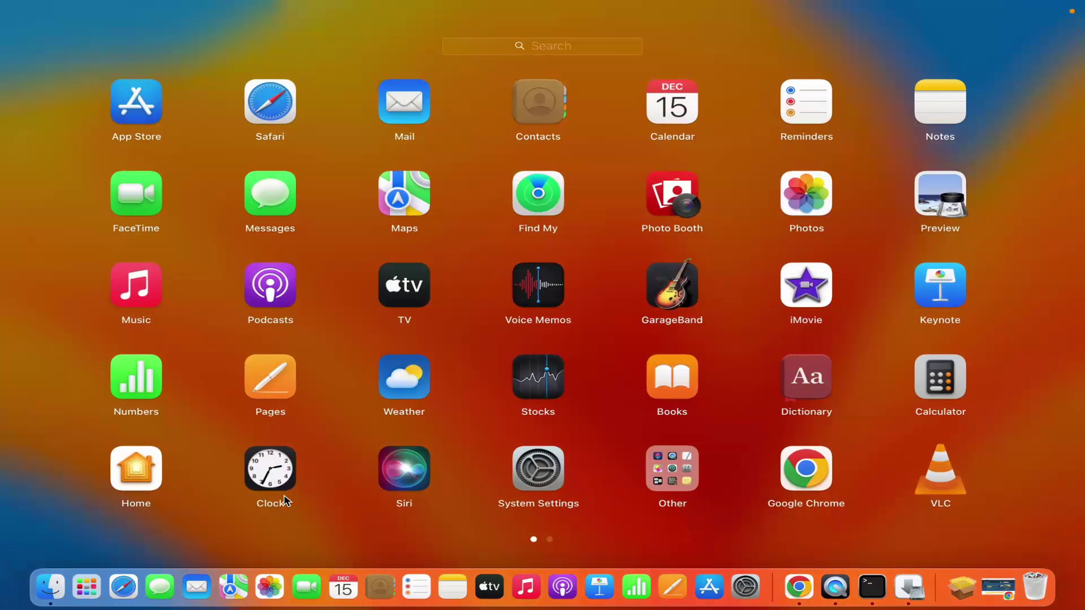
scroll(285, 499, "right", 3)
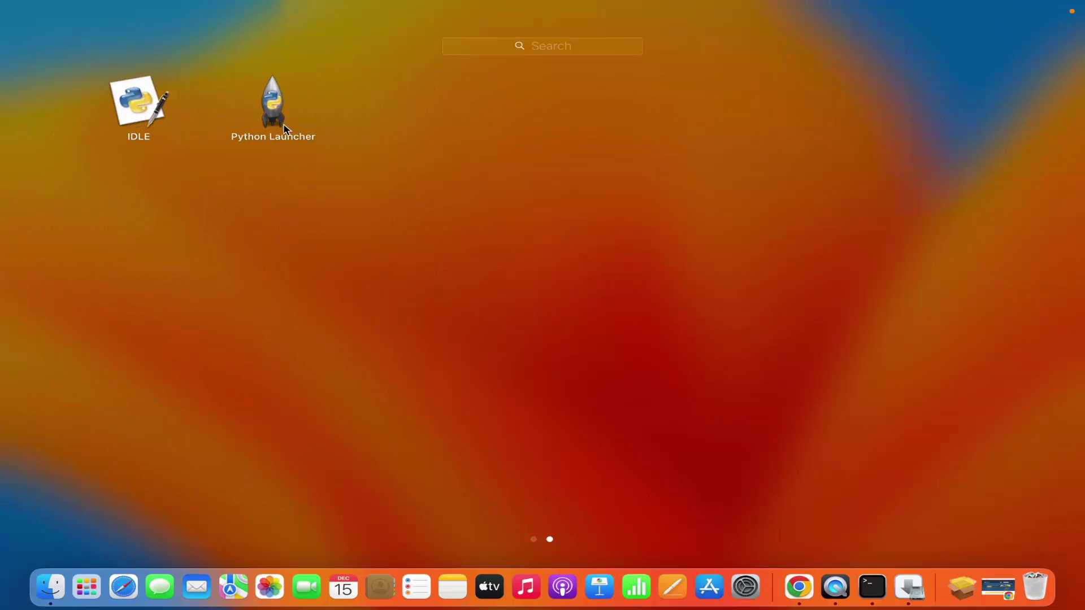
left_click(377, 284)
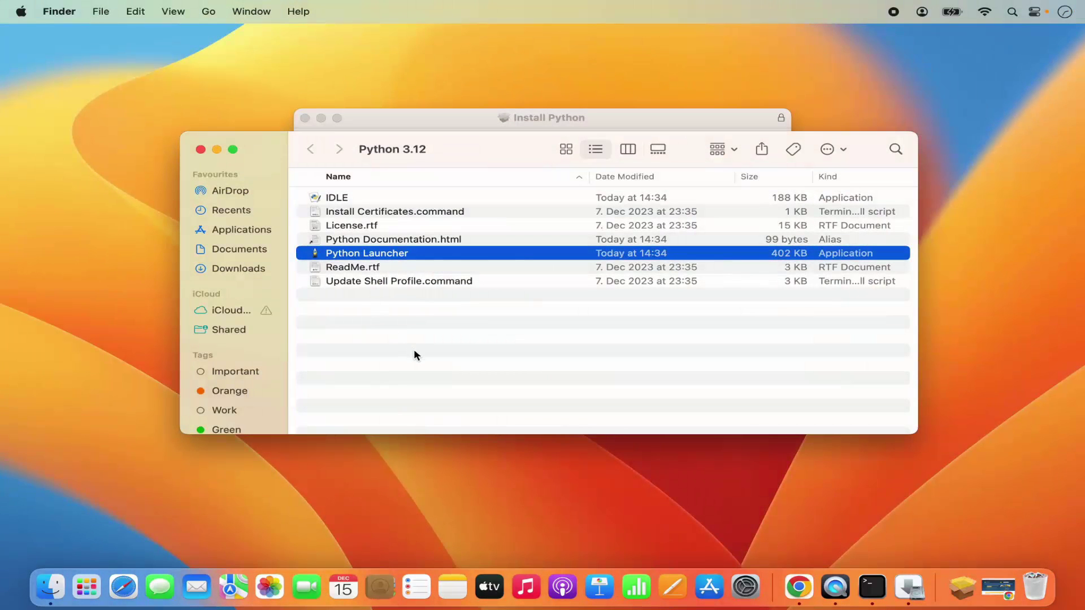
Close the Python 3.12 folder and the finished installer, moving the installer package to the Bin
left_click(201, 150)
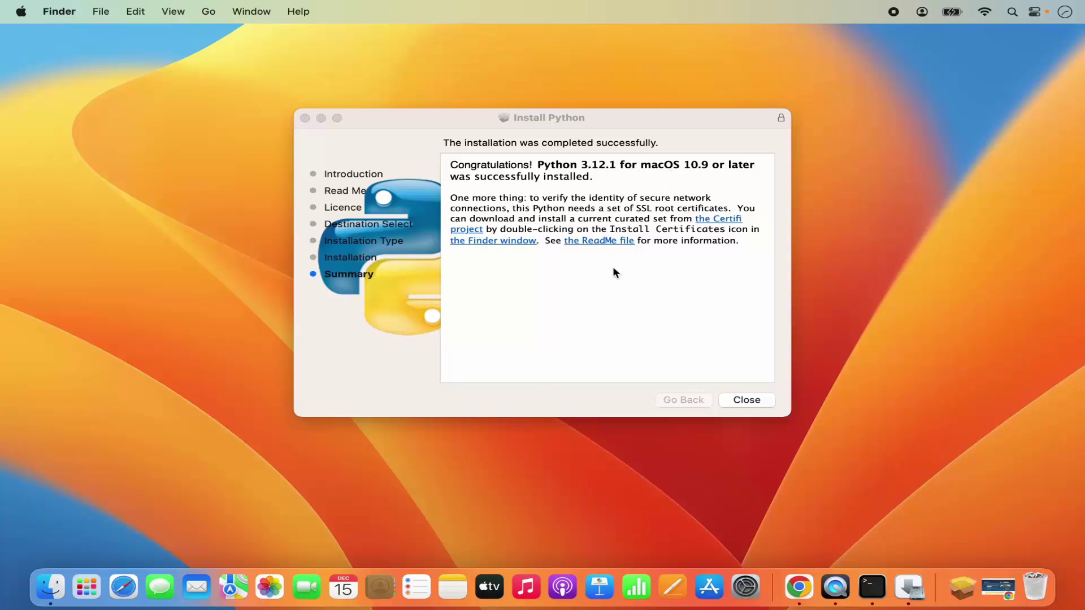
left_click(639, 304)
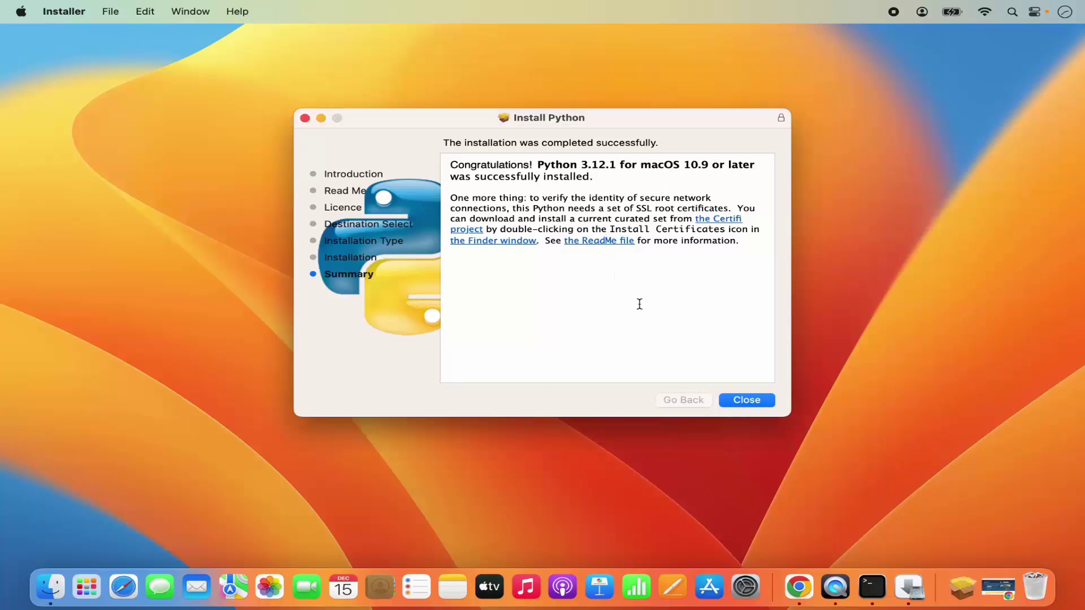
left_click(733, 401)
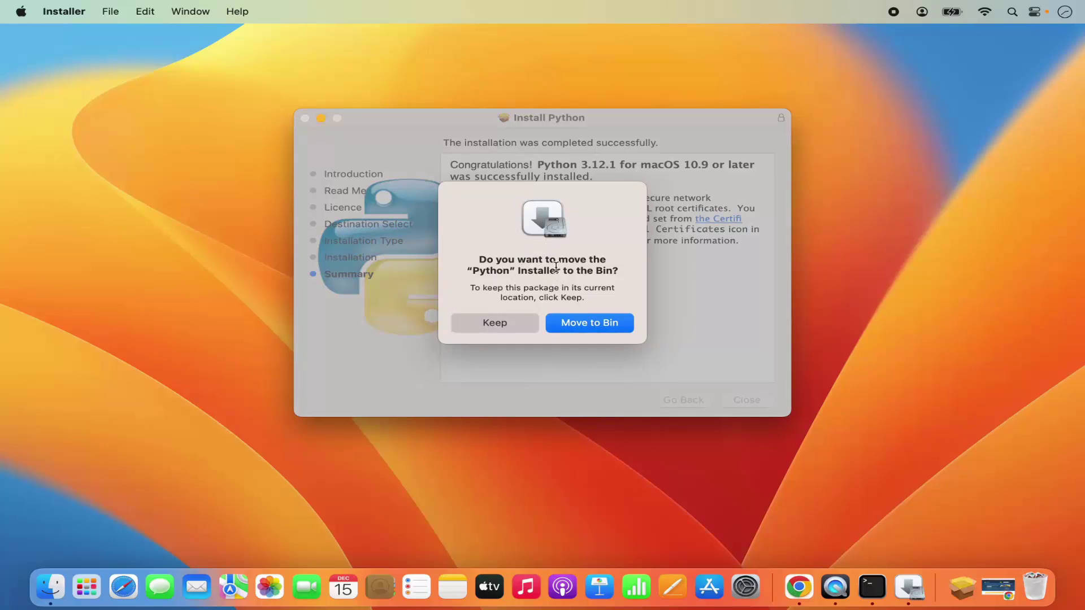
left_click(578, 330)
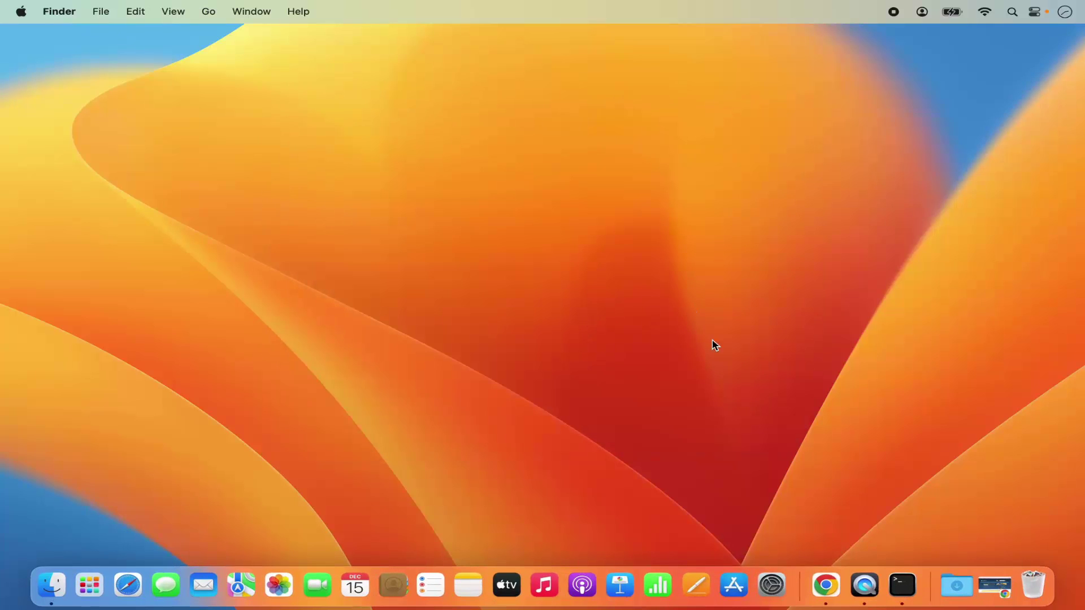
Open a new Terminal window and enlarge it to fill the screen
right_click(900, 592)
left_click(897, 541)
key("super+space")
left_click(352, 171)
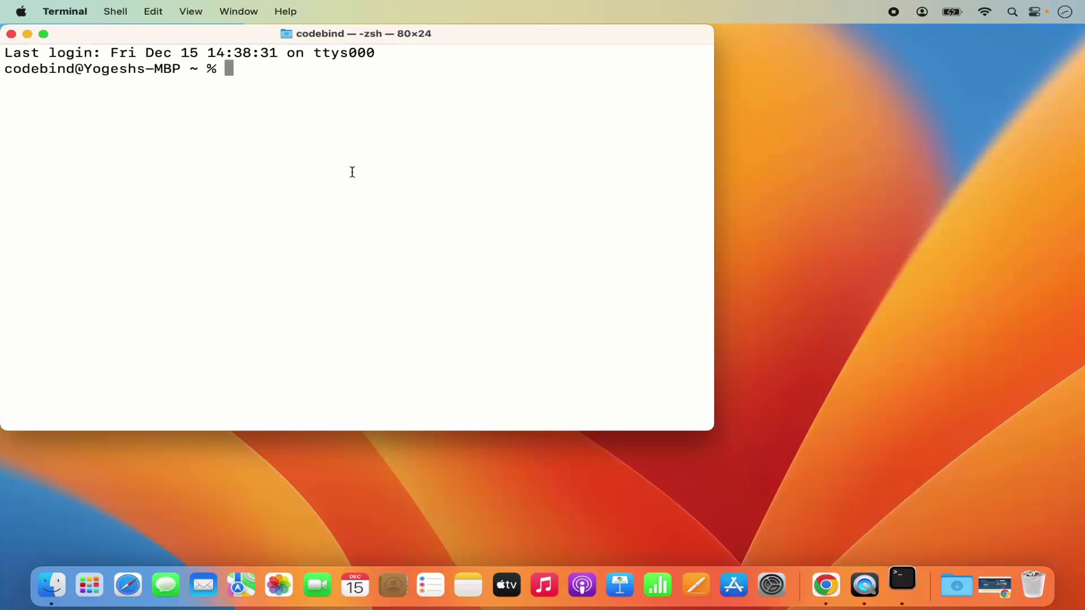
double_click(451, 35)
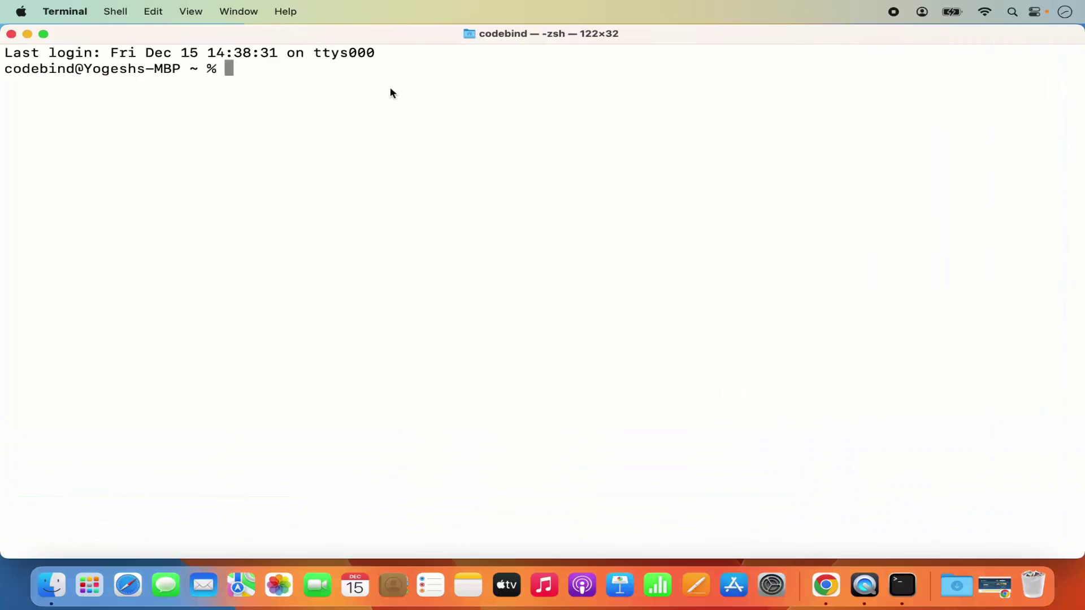
Check the installed Python version by running python3 --version
type("pyth")
type("on3 ")
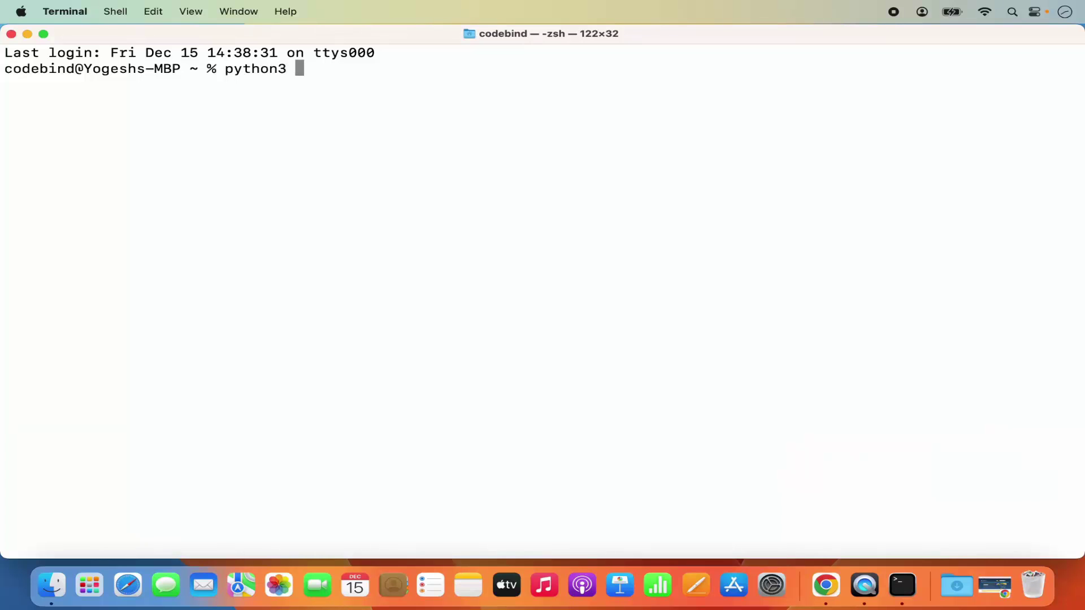
type("--versio")
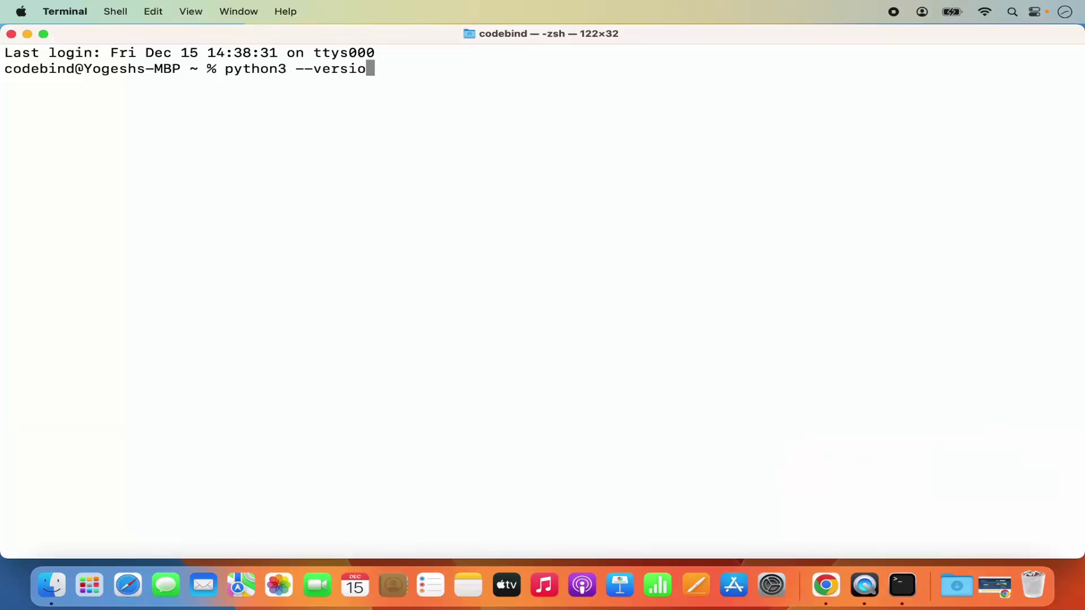
type("n")
key("Return")
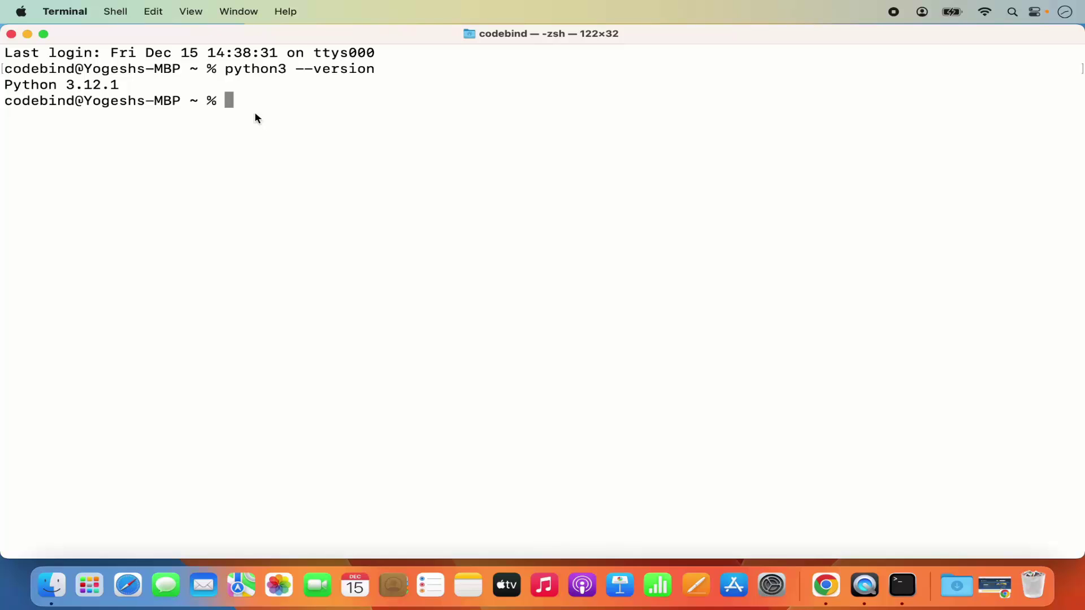
Start the python3 interactive interpreter in the Terminal and evaluate 2+5
type("python3")
key("Return")
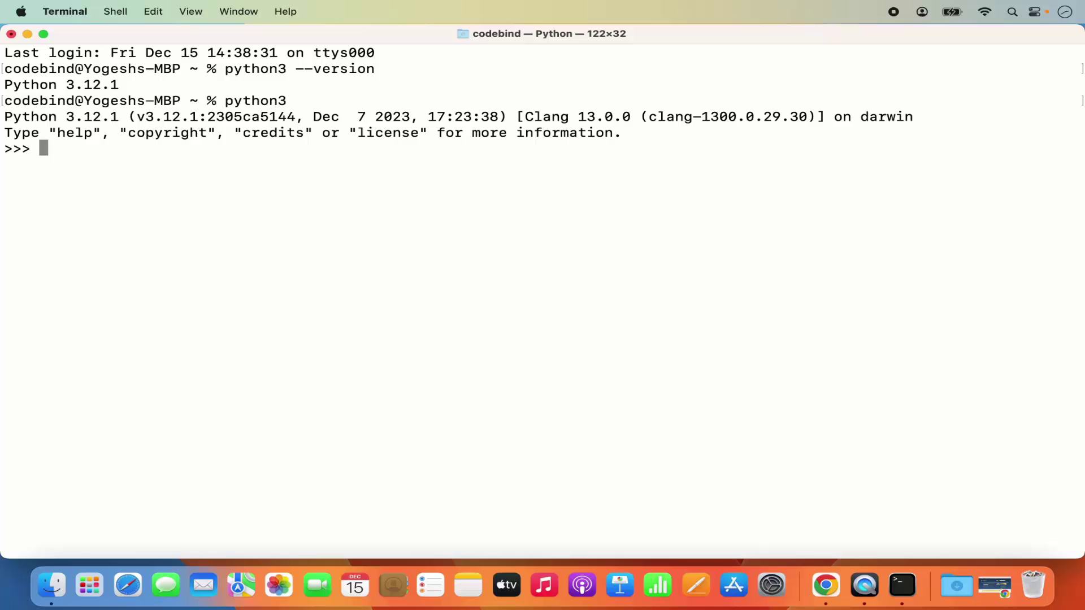
type("2+5")
key("Return")
Run print("Hello World") in the interpreter, and exit it with quit()
type("prince")
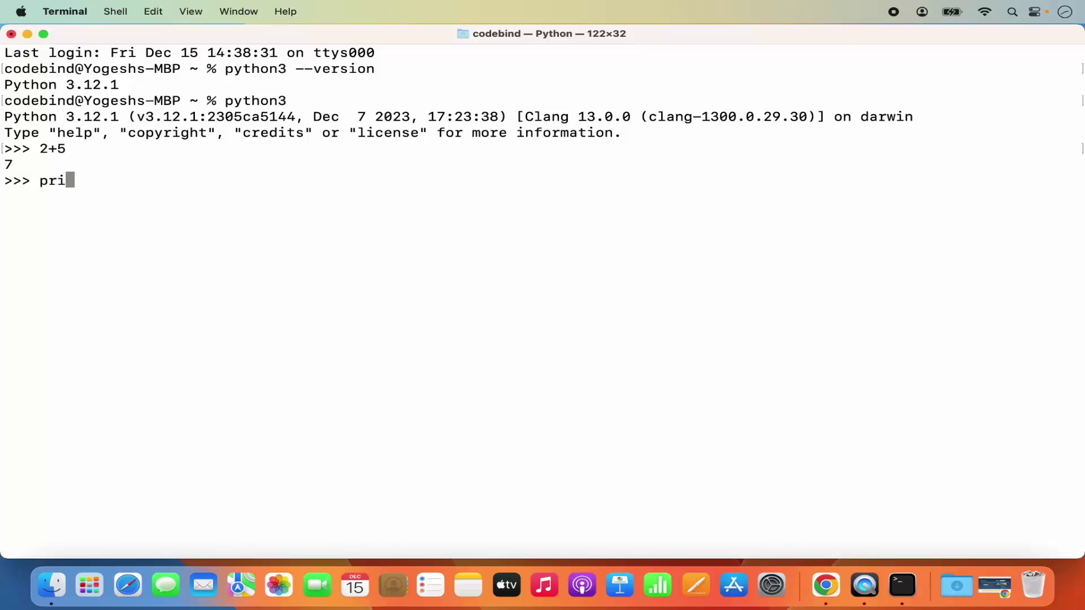
key("BackSpace")
key("BackSpace")
type("t()")
key("Left")
type("\"\"")
key("Left")
type("Hello")
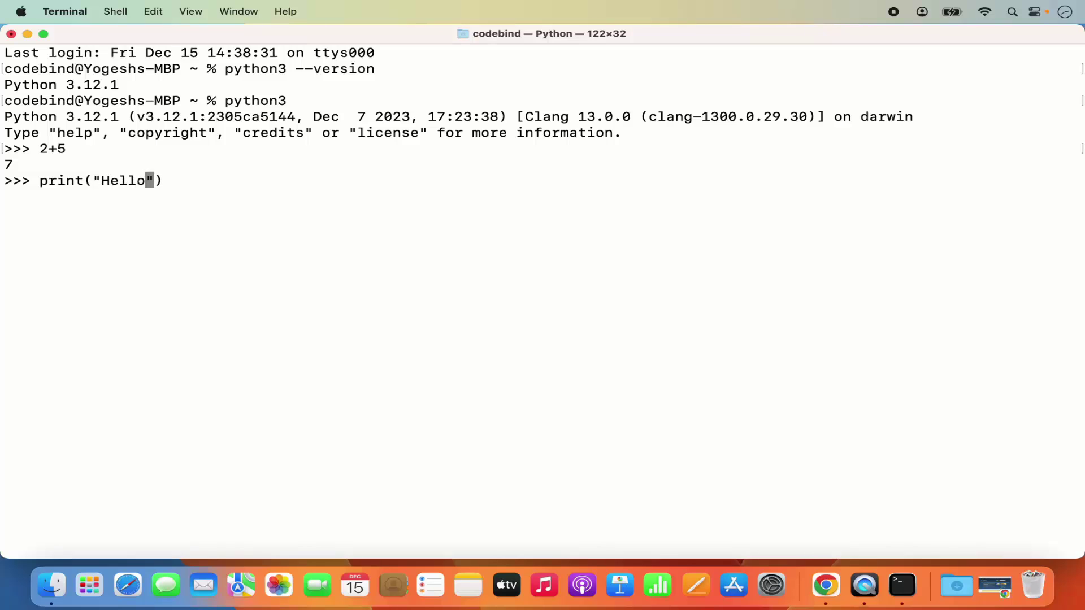
type(" World")
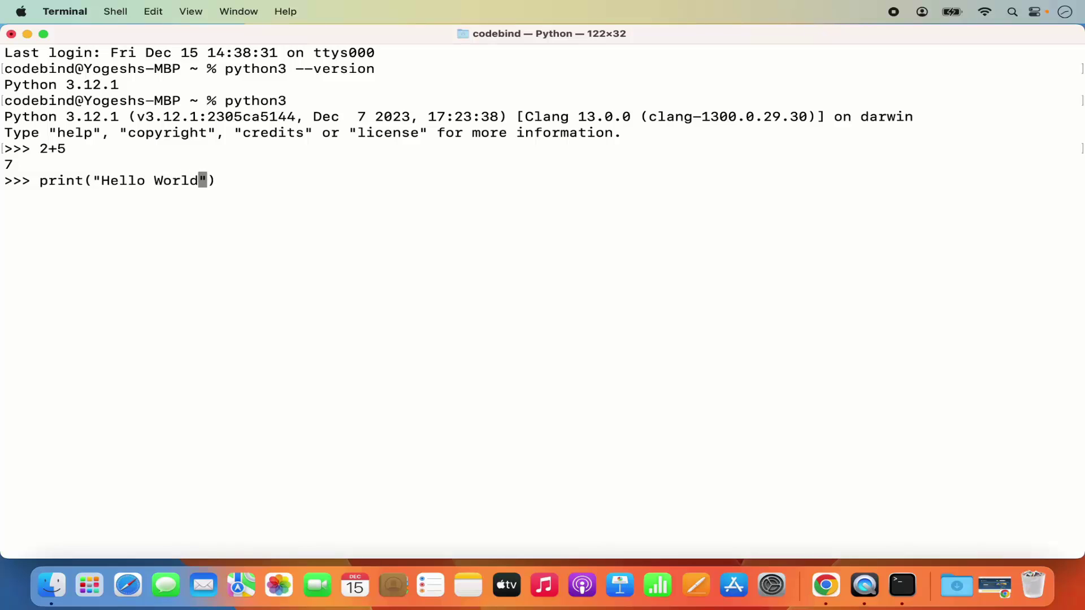
key("Return")
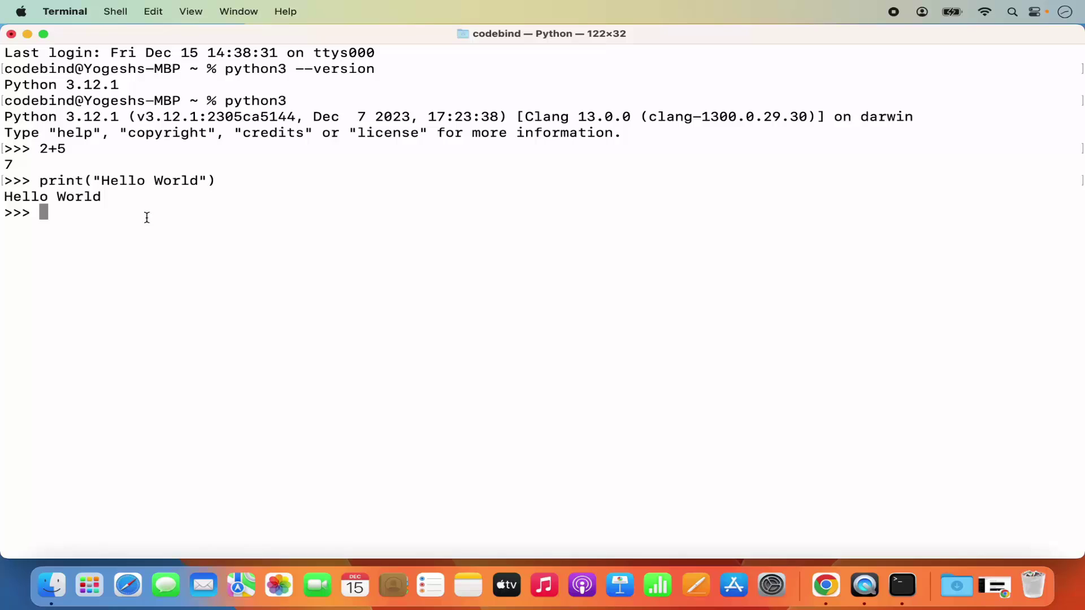
type("quit()")
key("Return")
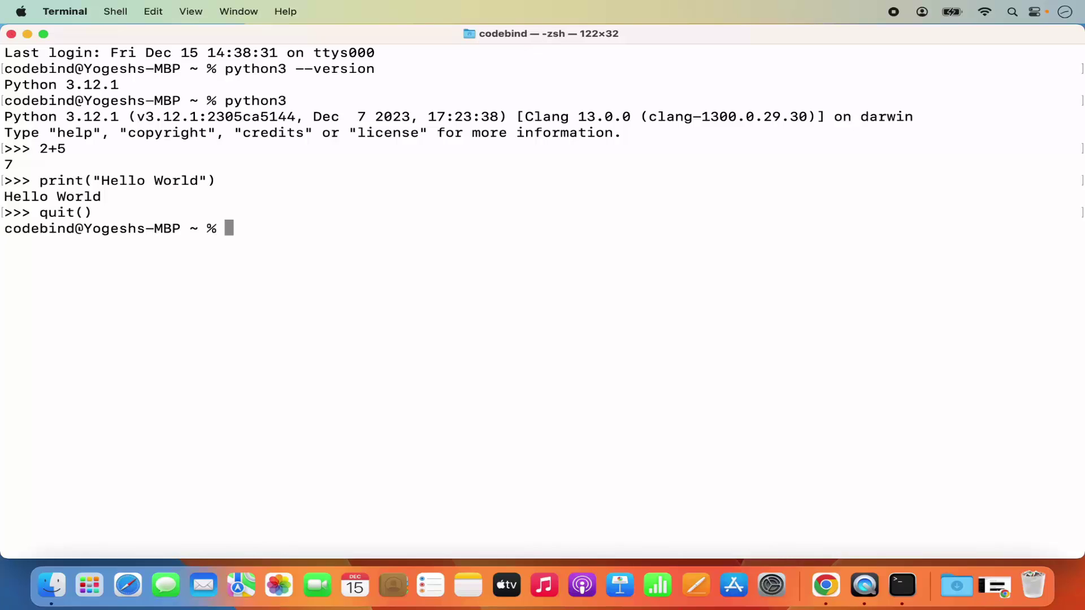
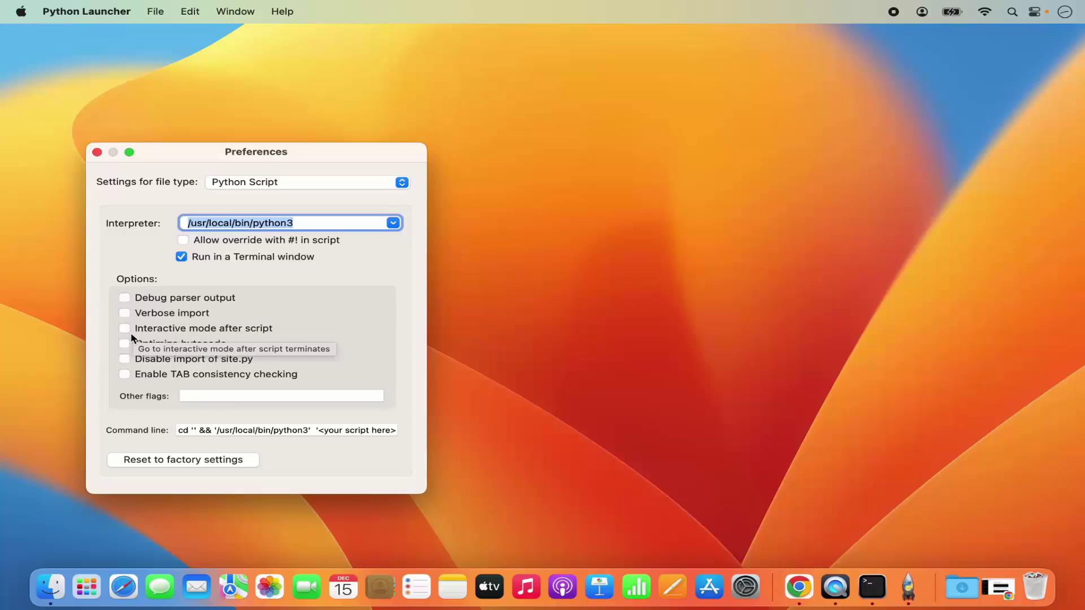
Close the Python Launcher preferences without changing any settings
left_click(189, 394)
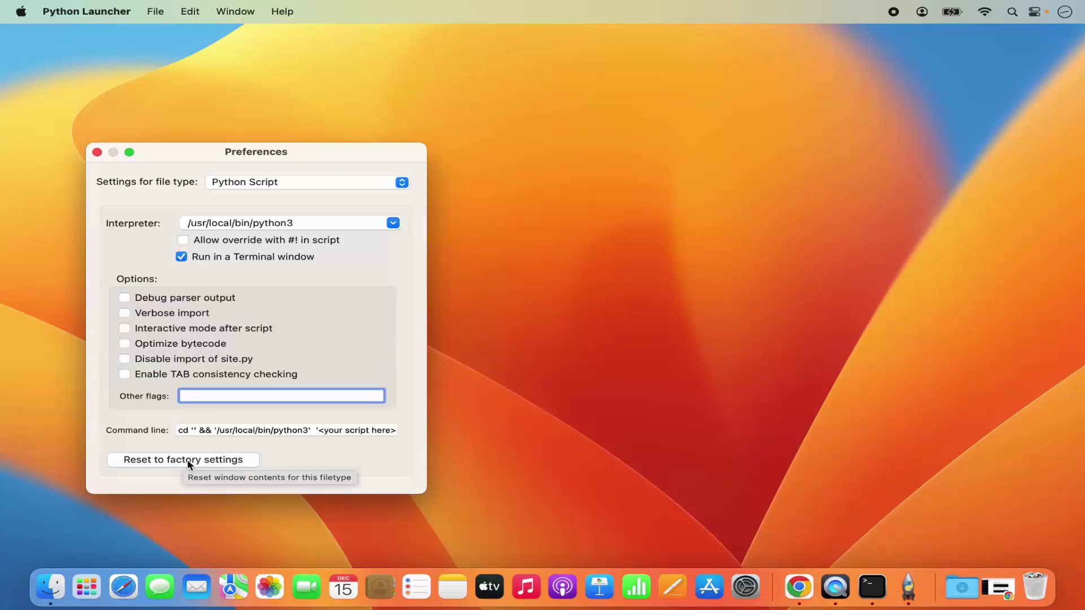
left_click(97, 152)
Launch IDLE with access to the Documents folder allowed, and enlarge its shell window to fill the screen
left_click(87, 588)
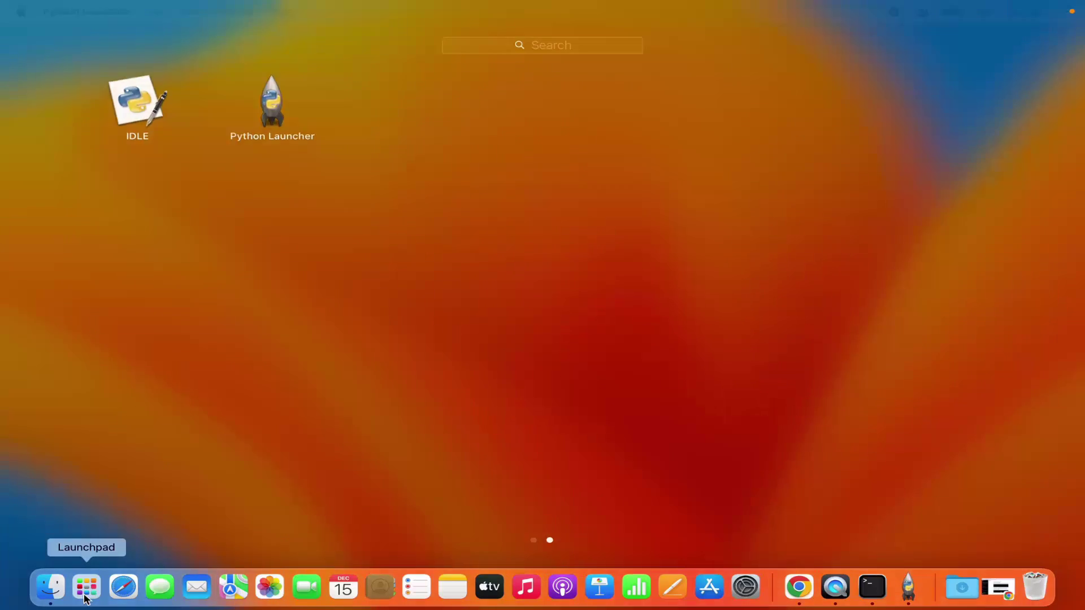
left_click(142, 116)
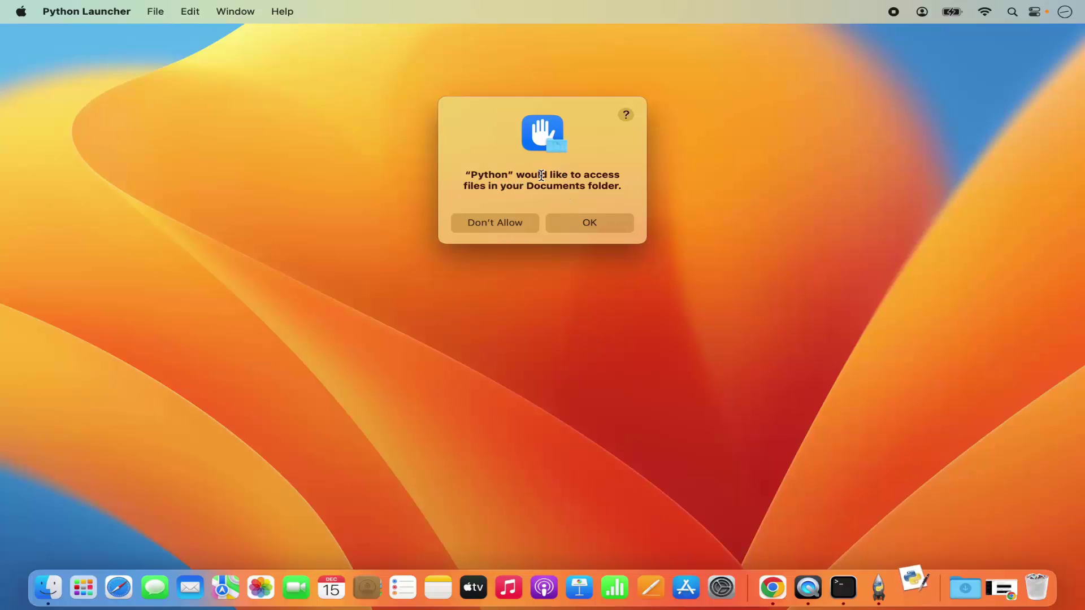
left_click(579, 229)
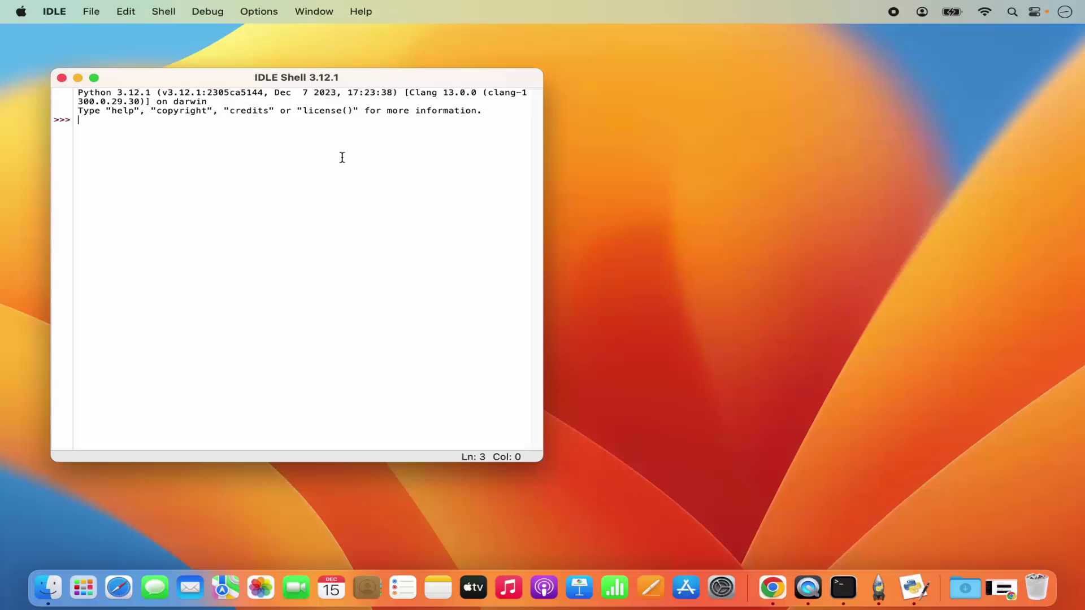
double_click(347, 76)
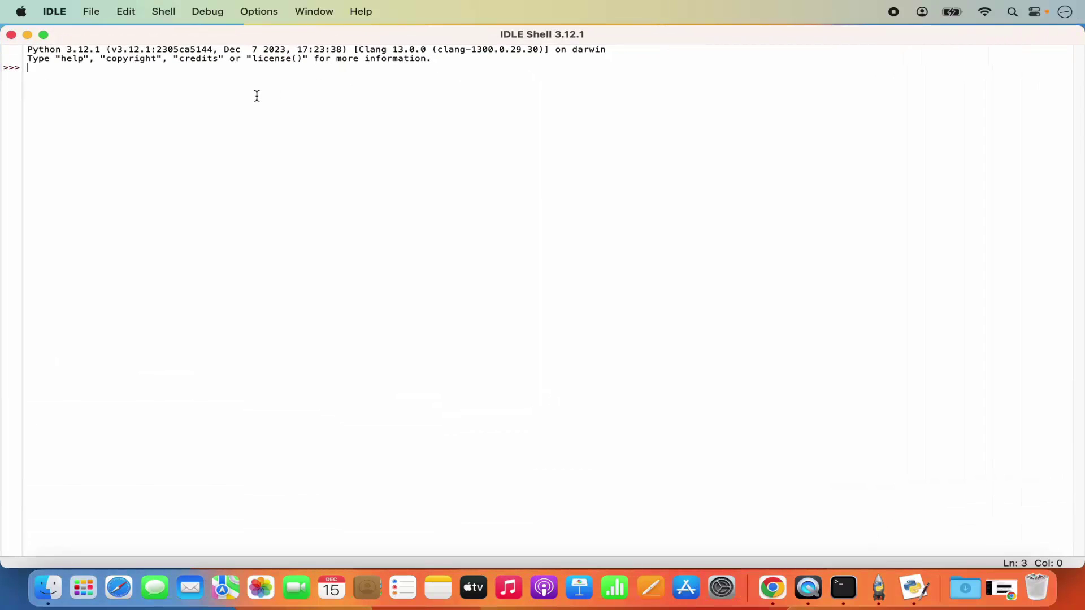
Test the IDLE shell with 2+6 and print("Hello World"), and close it
type("2+6")
key("Return")
type("print(\"\"")
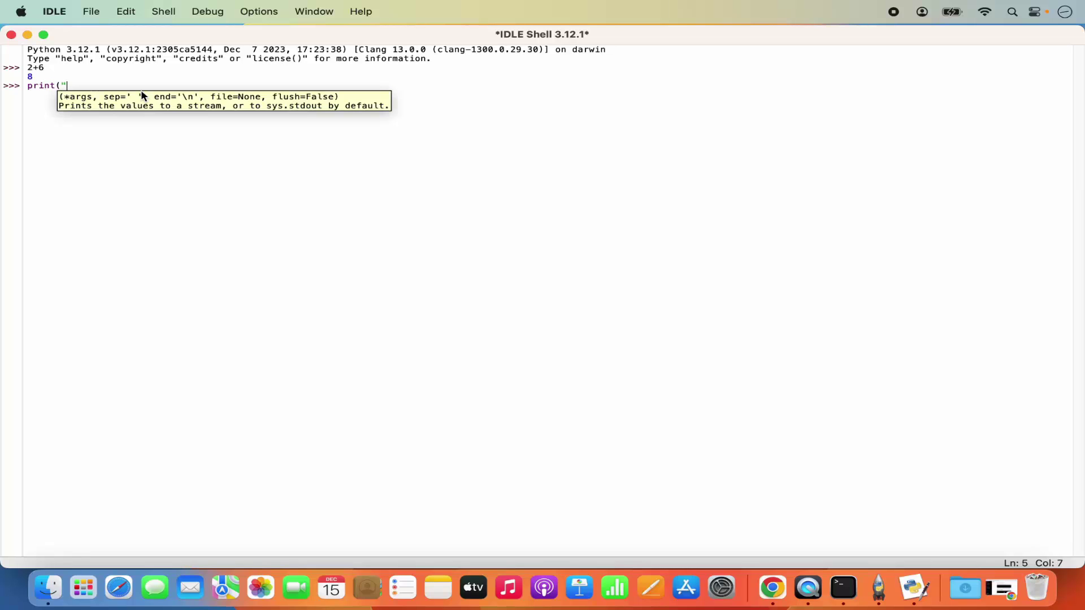
type(")")
key("Left")
key("Left")
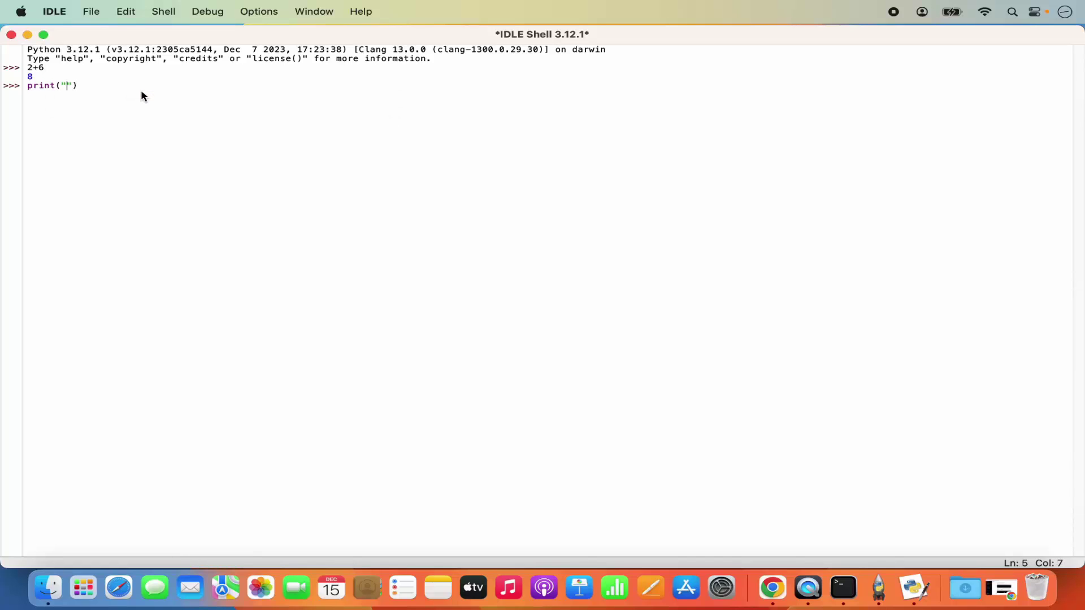
type("Hello World")
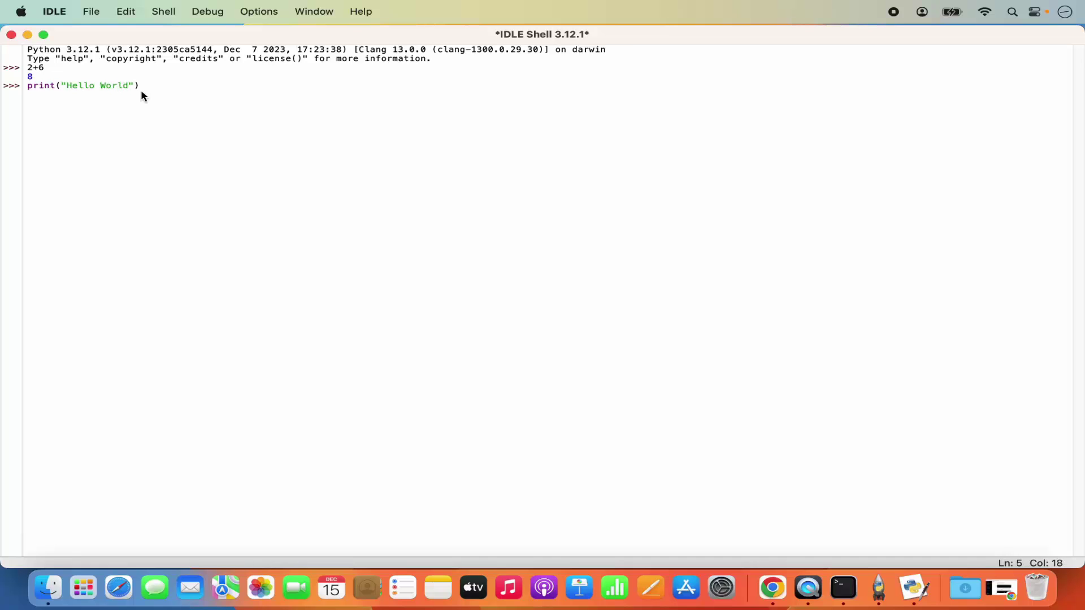
key("Return")
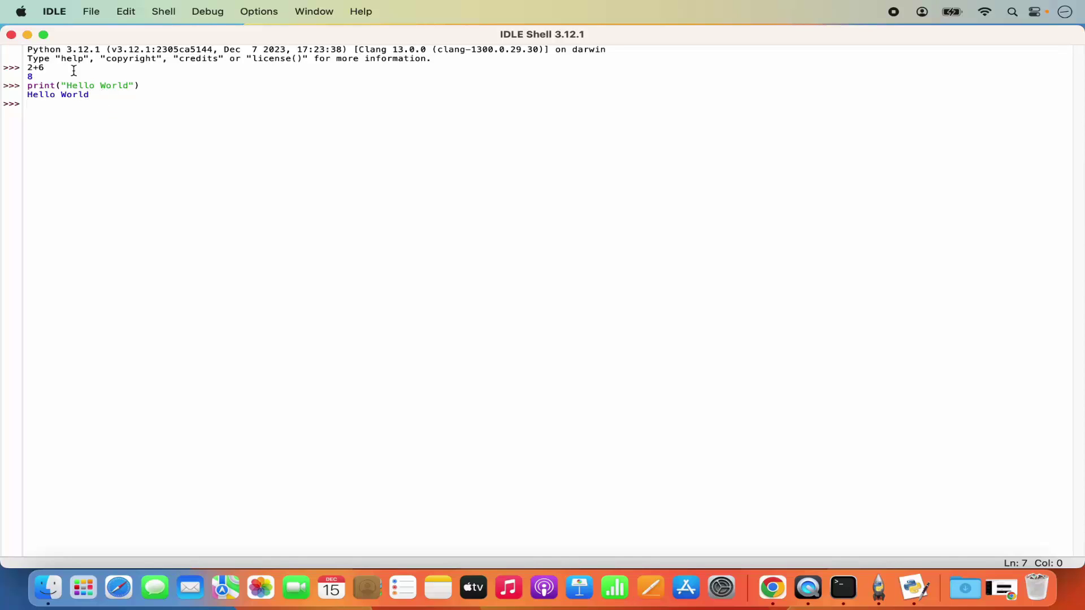
left_click(11, 35)
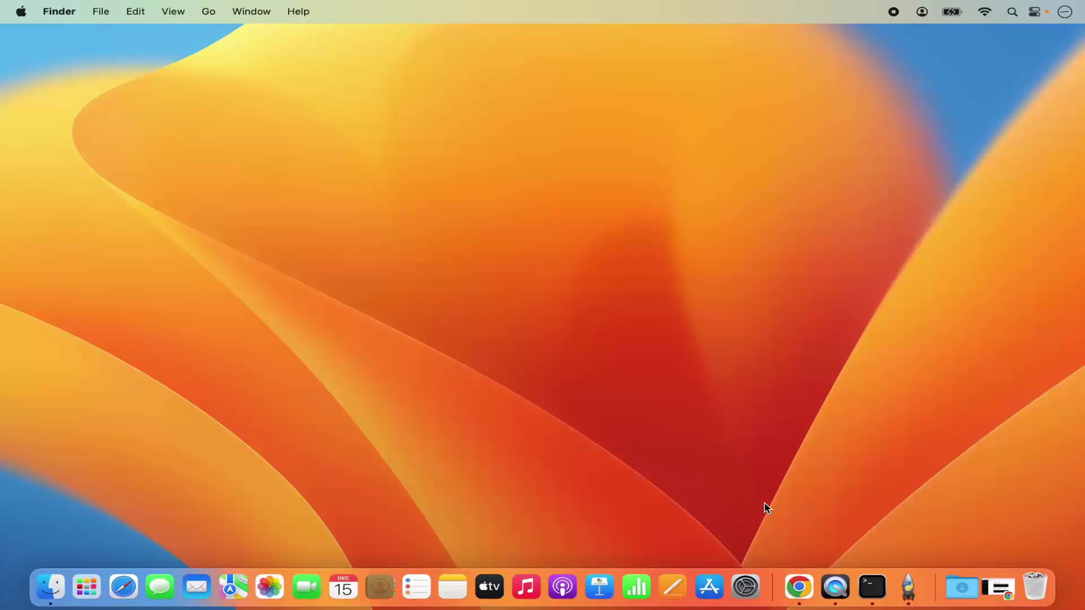
Switch to a Terminal window enlarged to fill the screen and list the home directory's contents
left_click(872, 588)
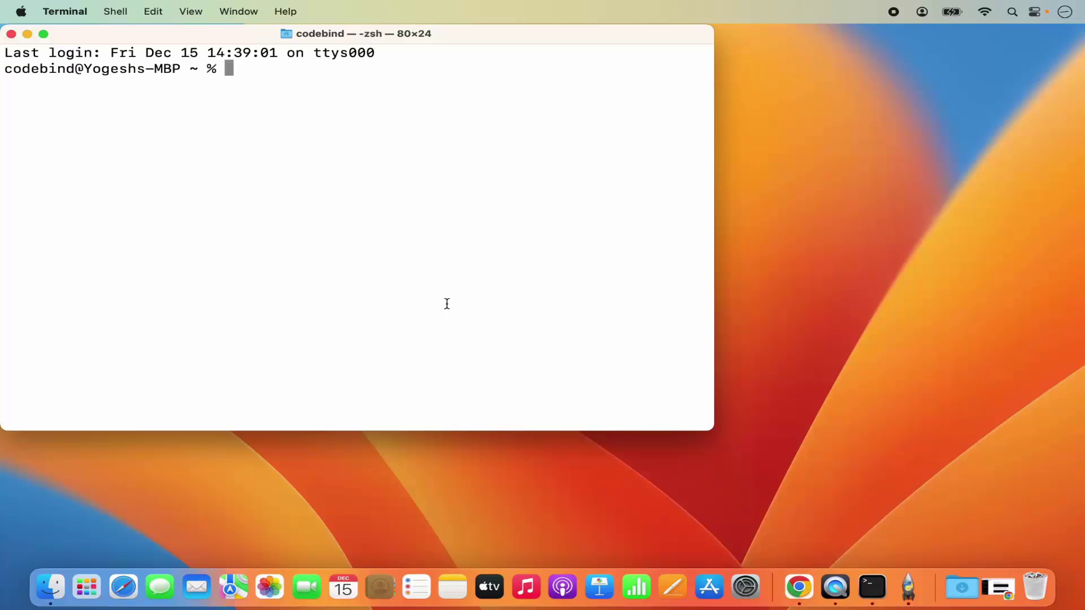
double_click(434, 35)
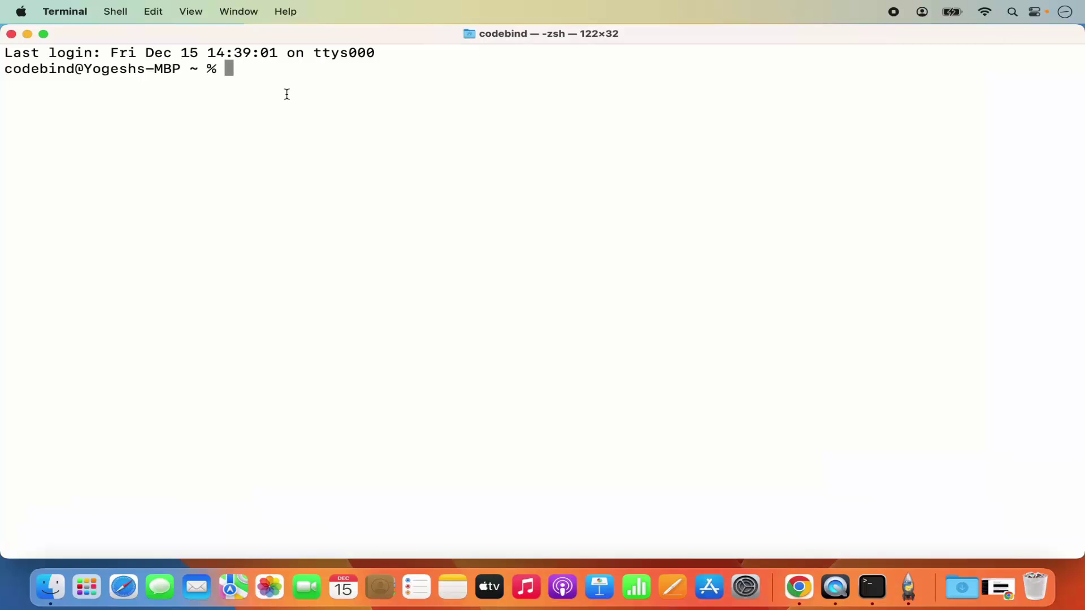
type("ls")
key("Return")
Change into the Documents directory and list its contents
type("cd ")
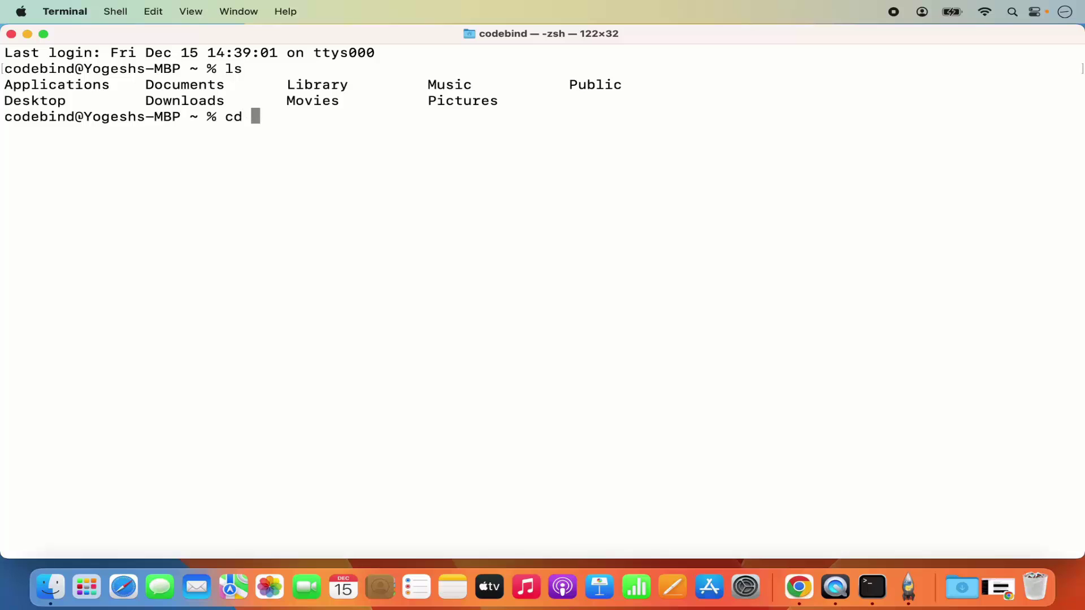
type("Doc")
key("Tab")
key("Return")
type("ls")
key("Return")
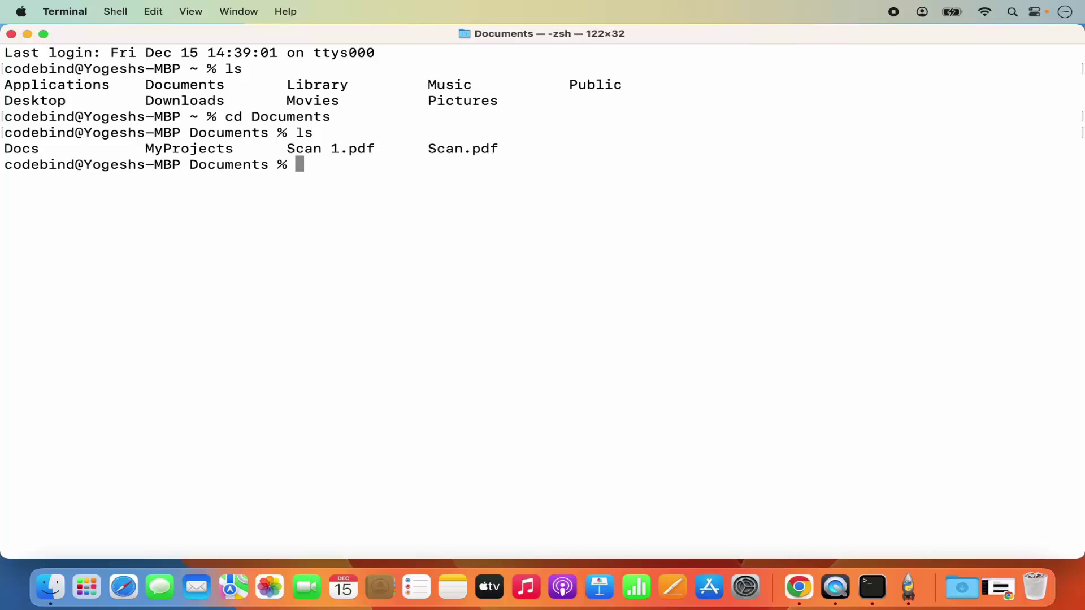
Create a directory named pythonProjects inside Documents and change into it
type("mkdir pytho")
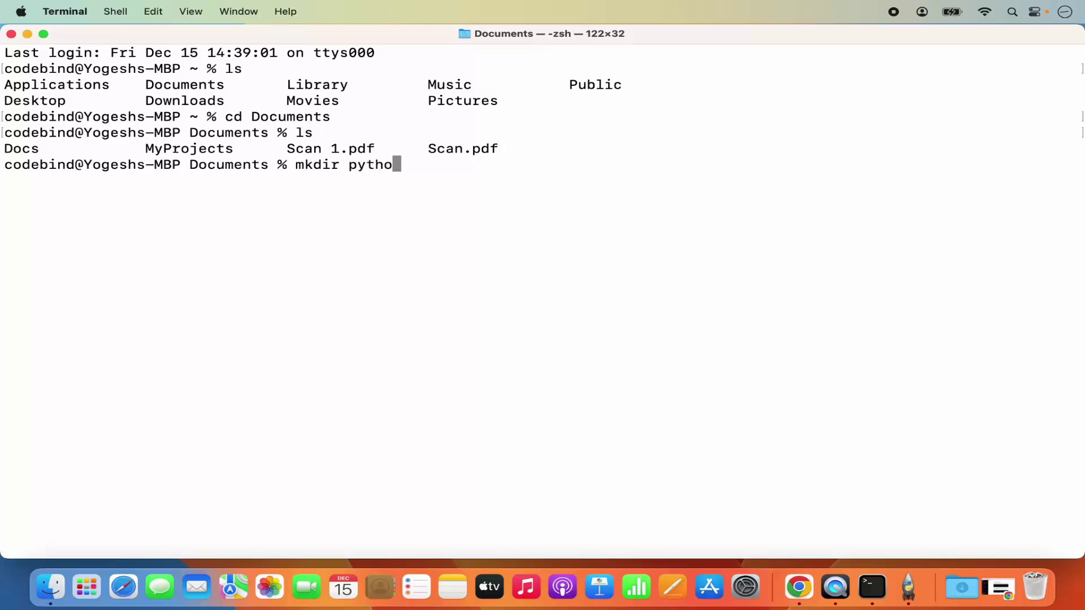
type("nProjects")
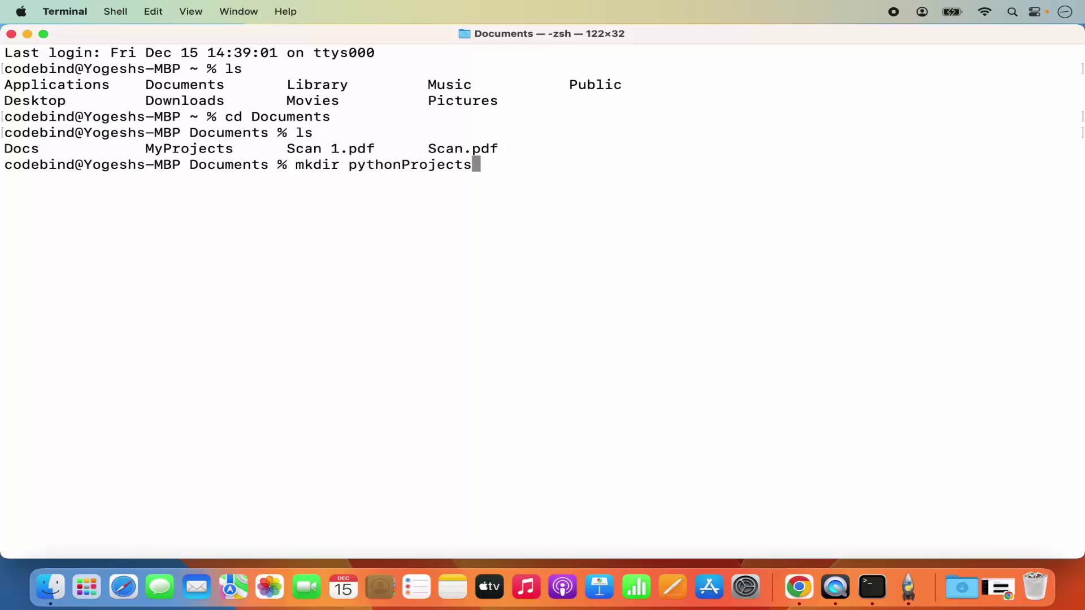
key("Return")
type("cd ")
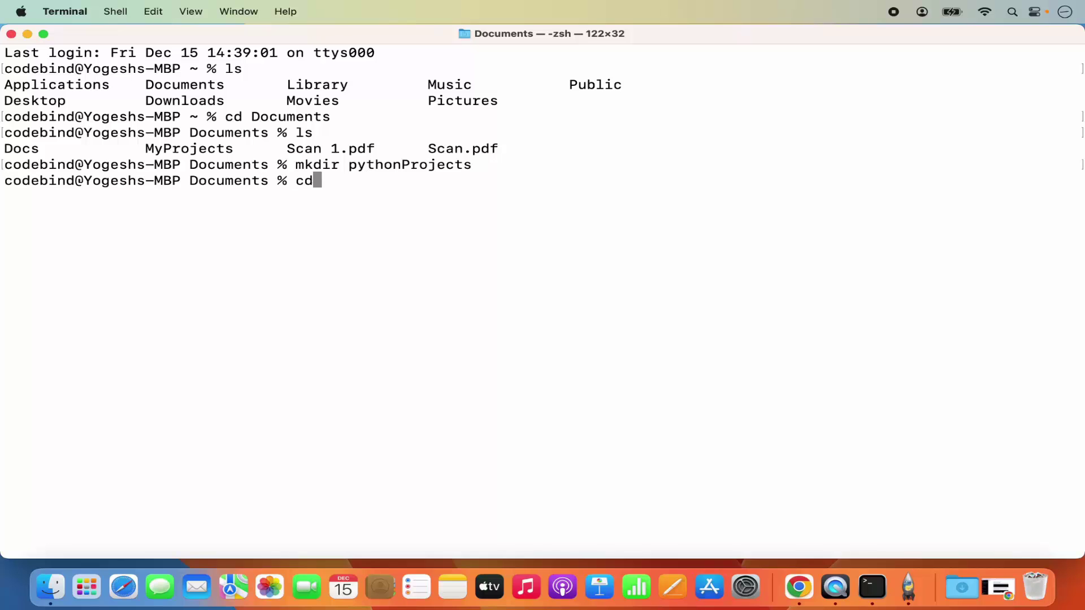
type("p")
key("Tab")
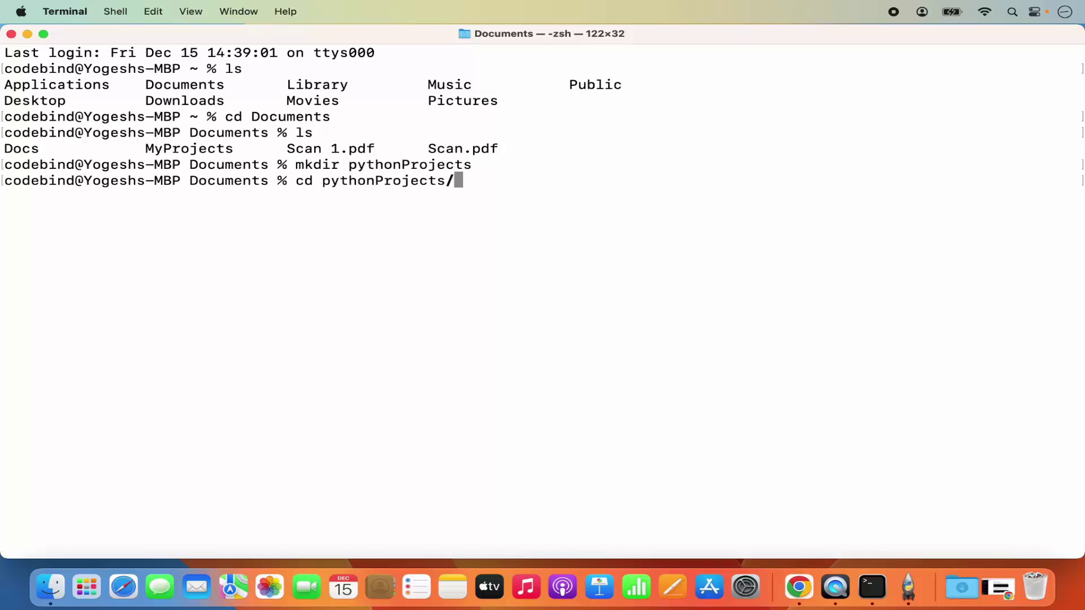
key("Return")
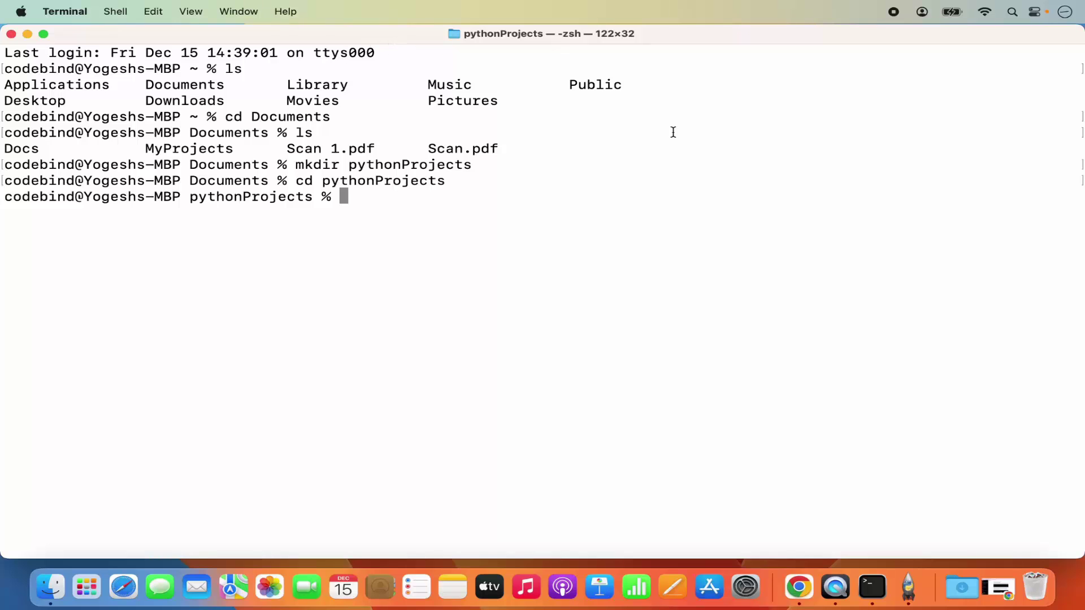
Narrow the Terminal window and place a Finder window showing the pythonProjects folder beside it
left_click_drag(1081, 238, 607, 290)
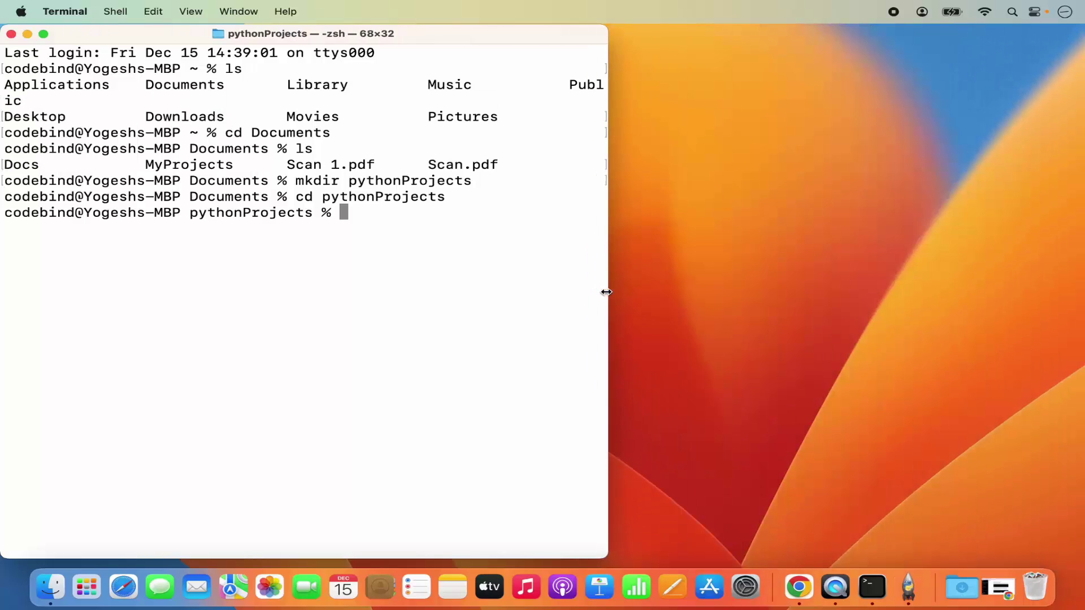
right_click(59, 586)
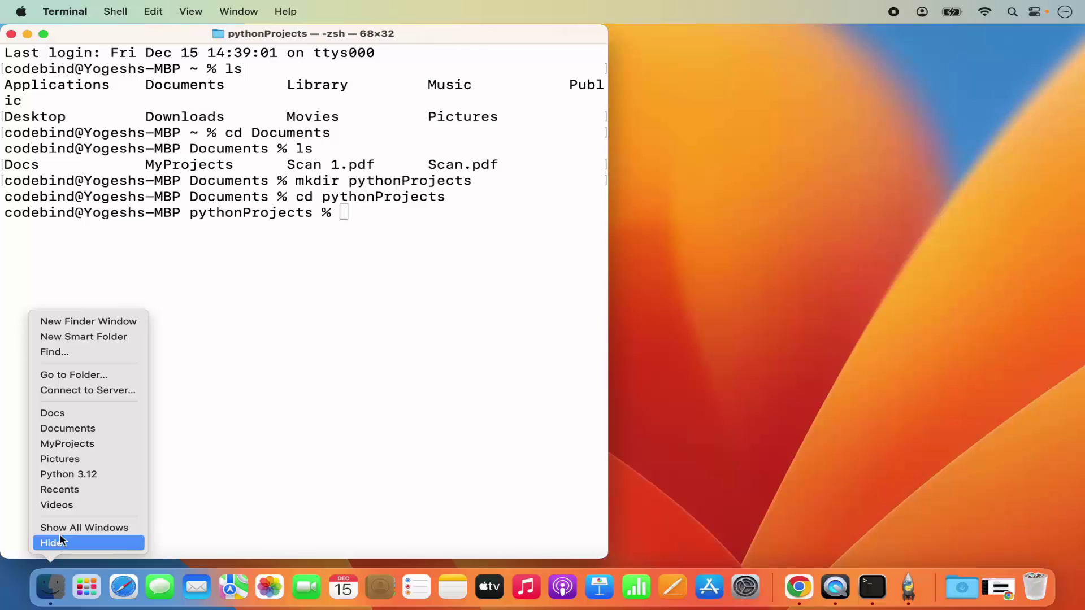
left_click(73, 432)
left_click(672, 225)
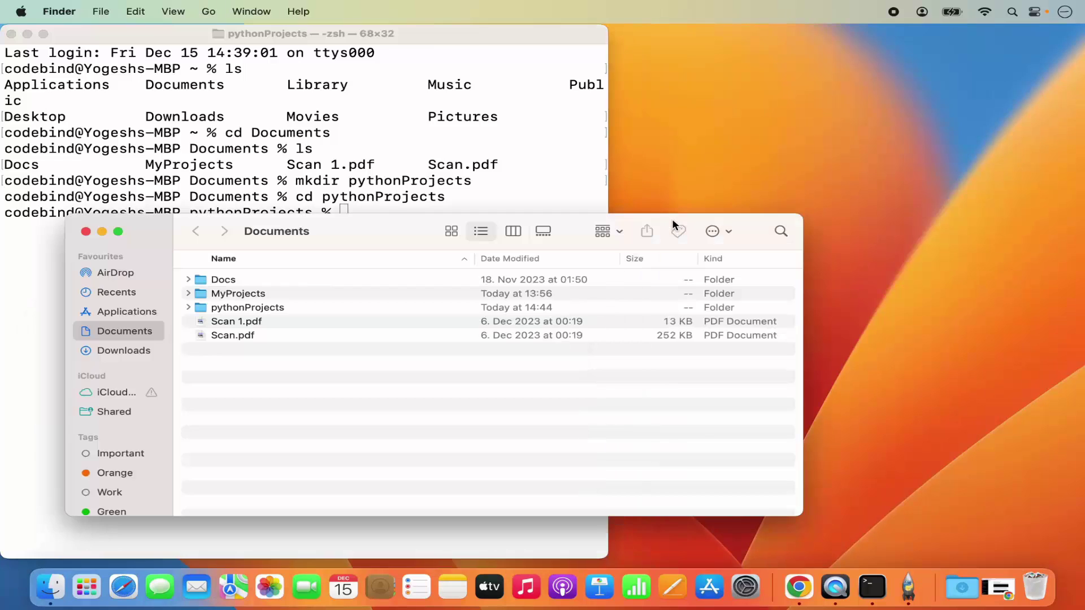
double_click(277, 313)
left_click_drag(842, 190, 928, 127)
Create an empty file named hello.py in pythonProjects from the Terminal with the touch command
left_click(473, 241)
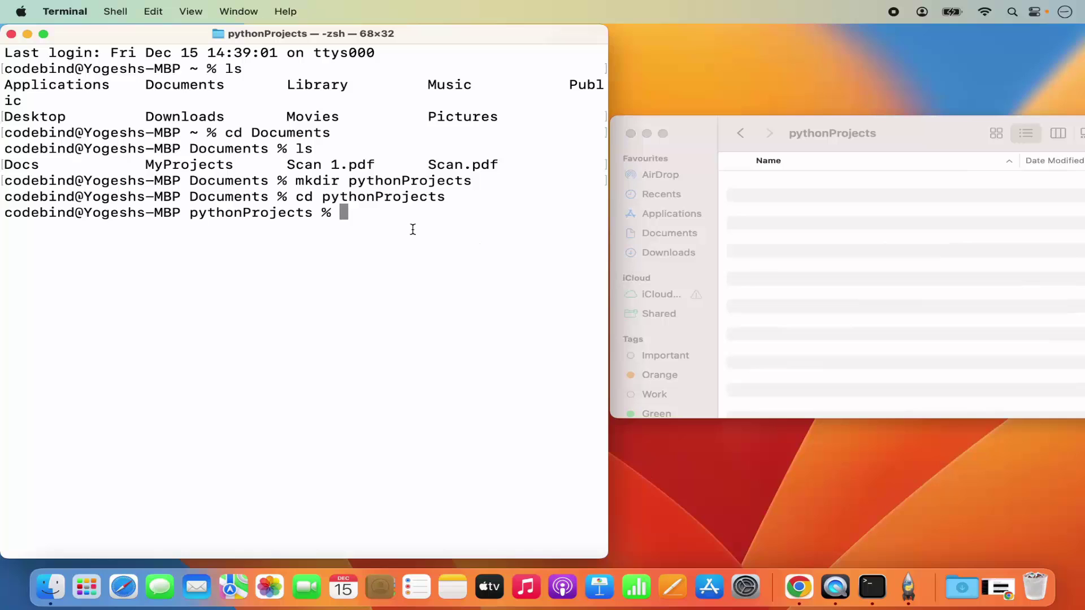
type("touch hell")
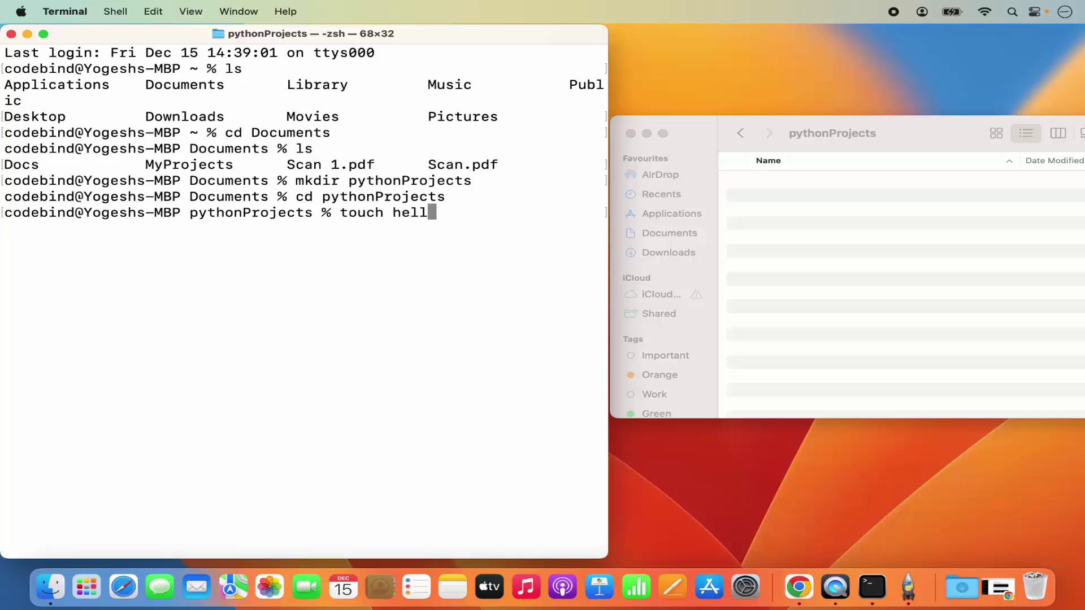
type("o.py")
key("Return")
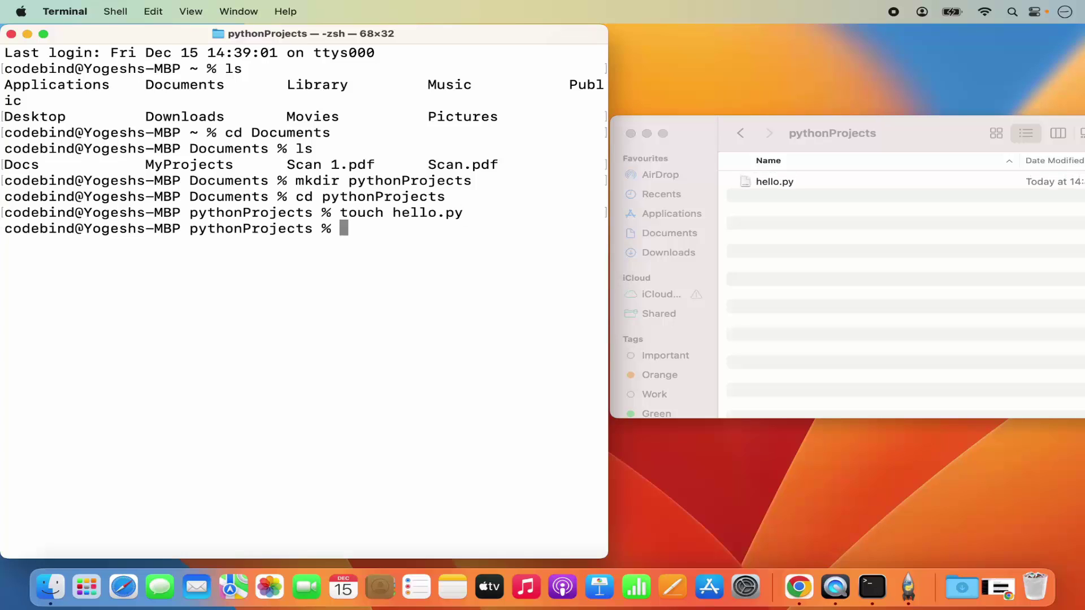
Open hello.py from the pythonProjects folder in IDLE and move its editor window away from the IDLE Shell text
left_click(770, 186)
left_click(771, 182)
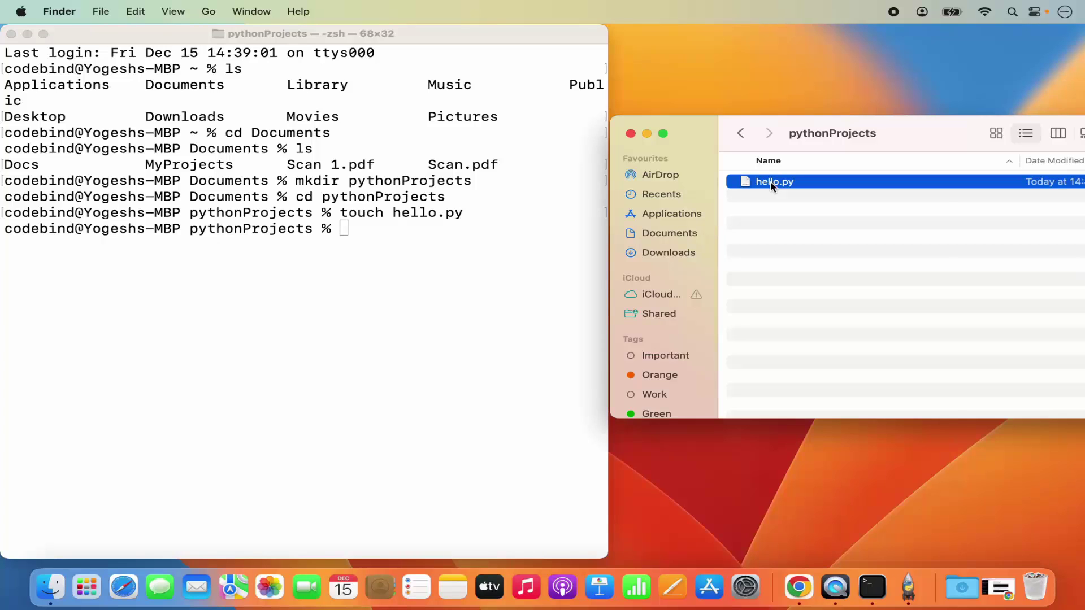
right_click(771, 182)
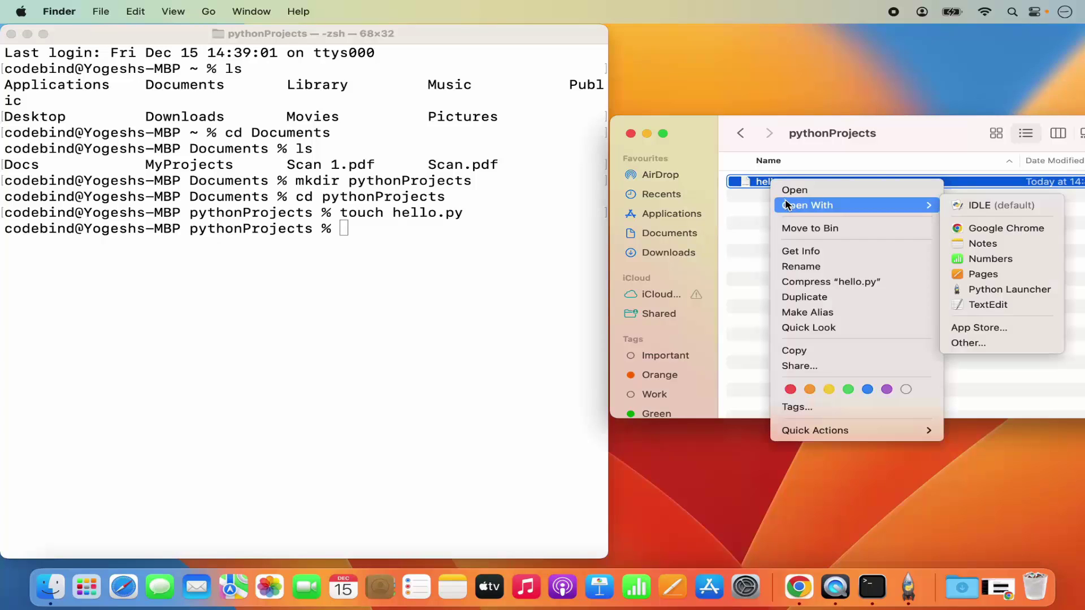
mouse_move(915, 205)
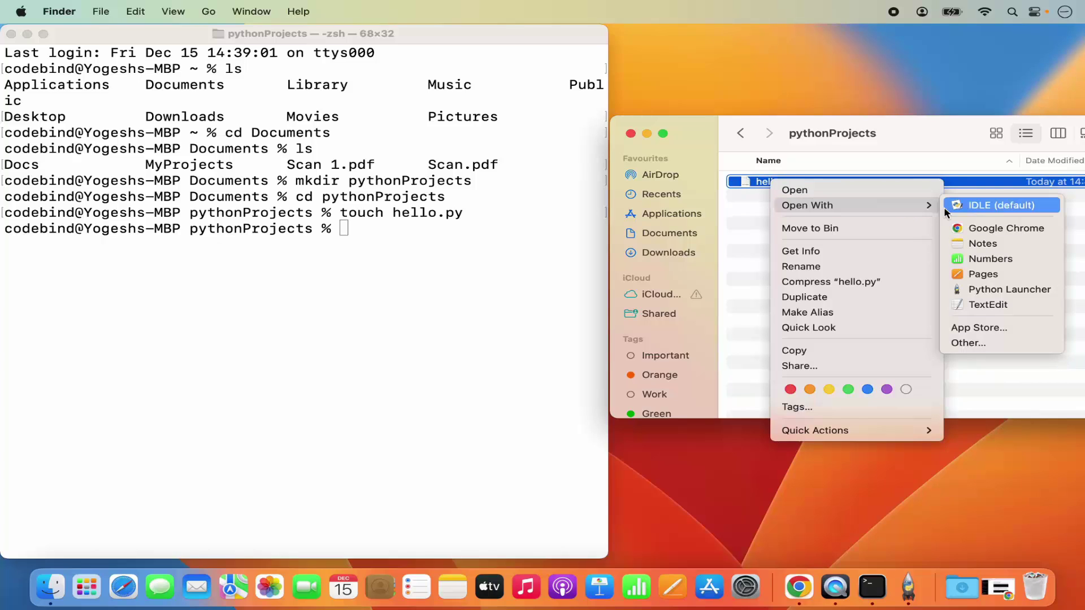
left_click(973, 205)
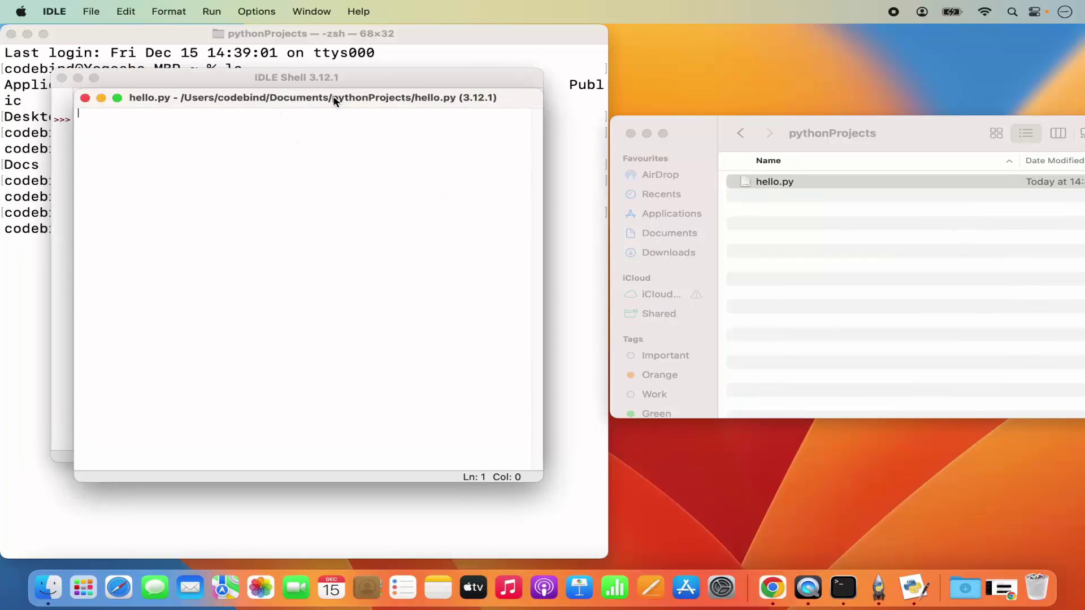
left_click_drag(334, 100, 523, 148)
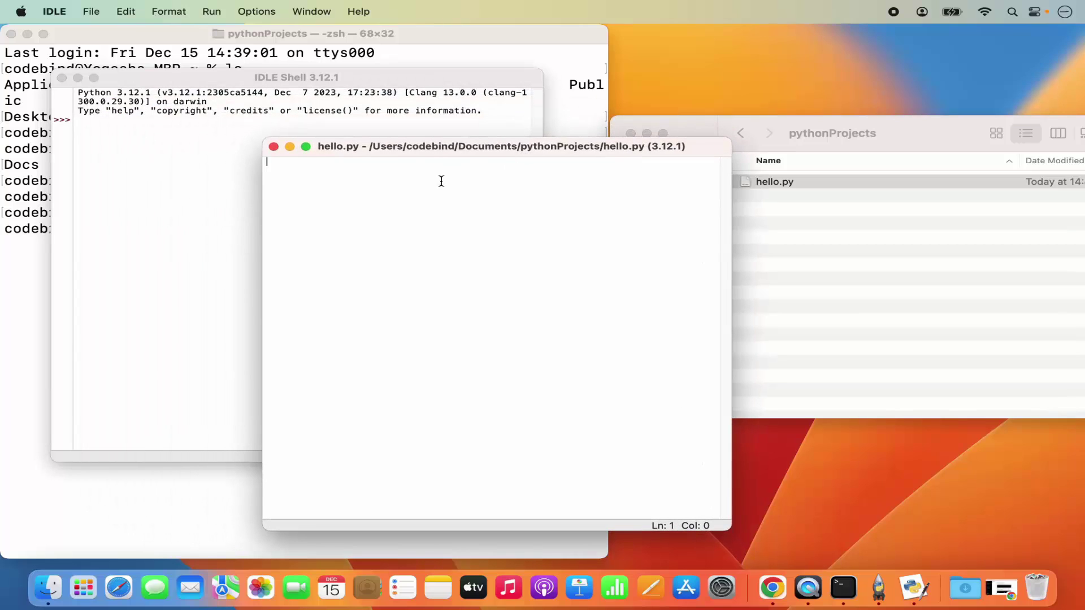
Write the line print("Hello World") in hello.py
type("p")
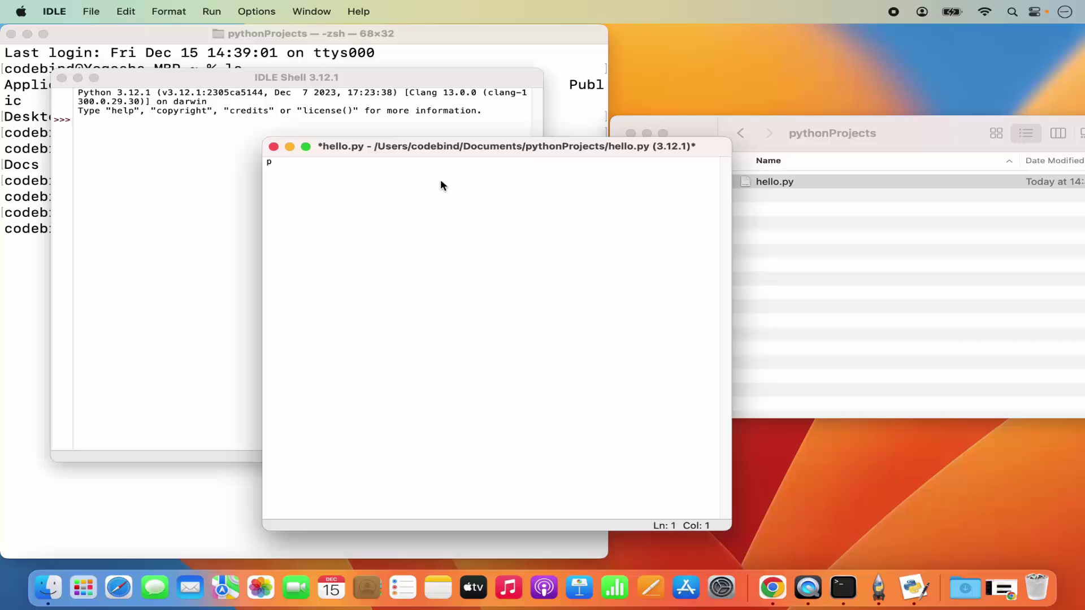
type("rint()")
key("Left")
type("\"He")
type("\"")
key("Left")
type("Hello World")
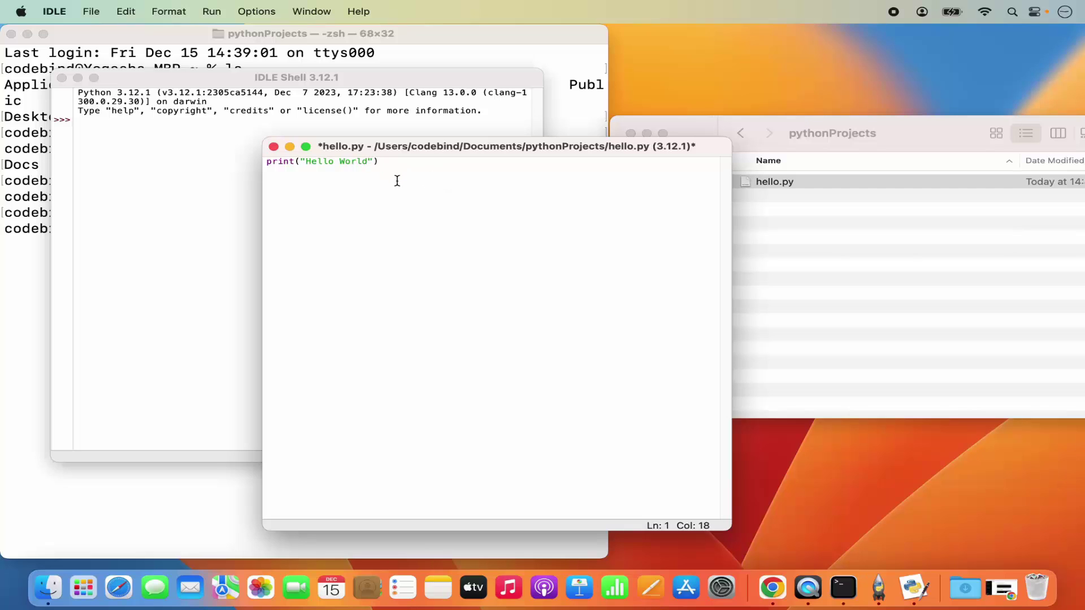
Save hello.py and close both its editor window and the IDLE Shell
key("super+s")
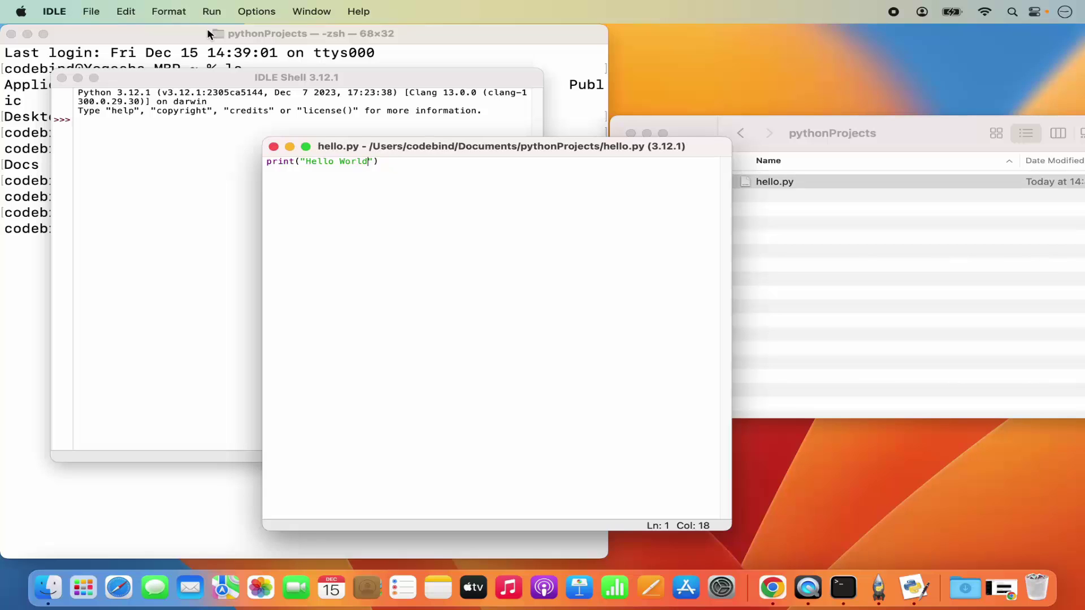
left_click(93, 16)
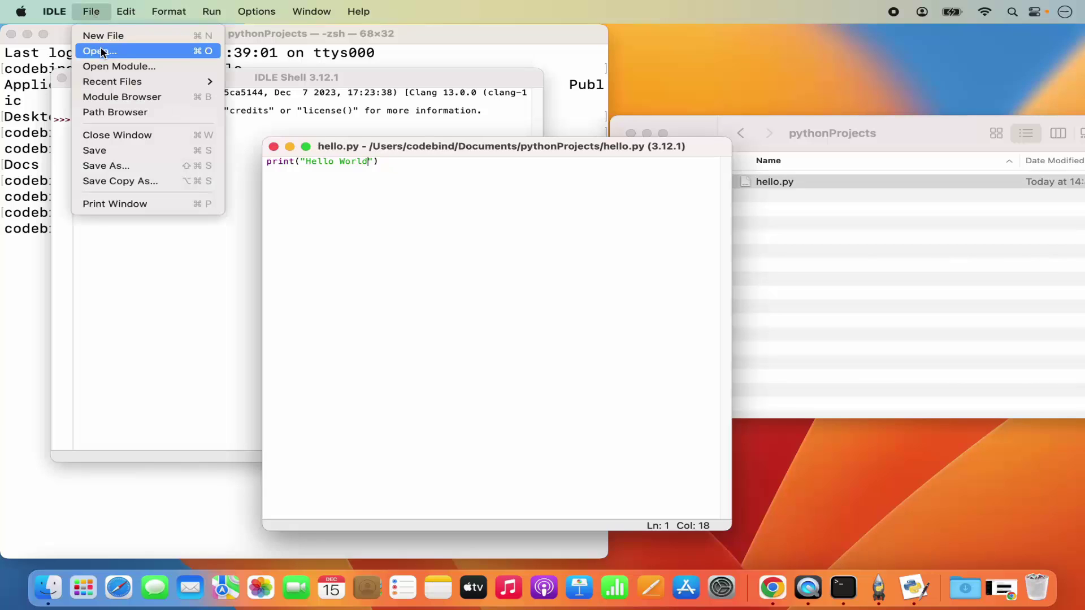
left_click(125, 156)
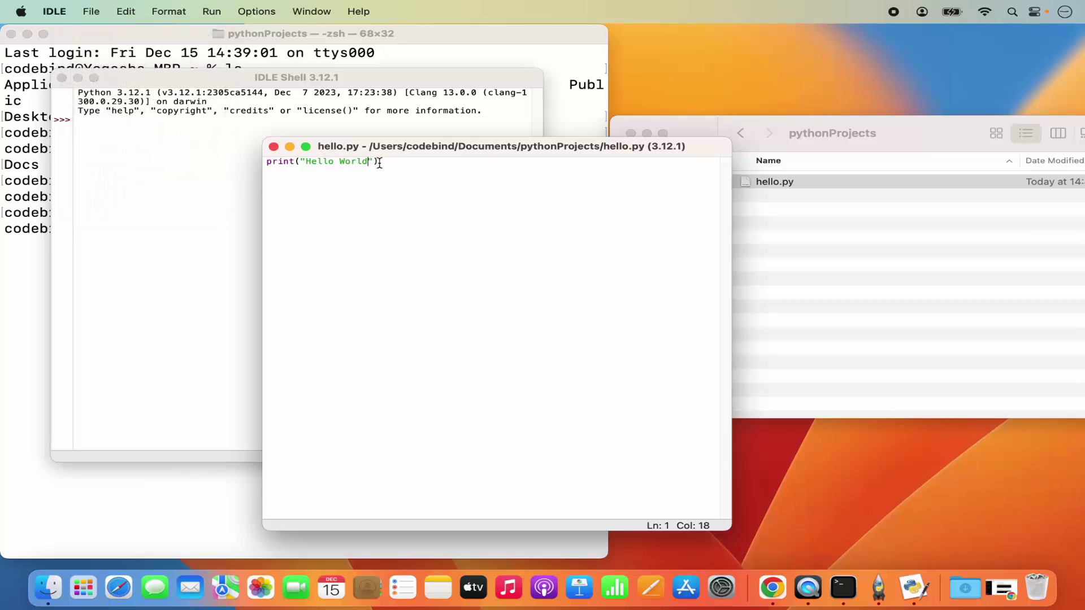
left_click(274, 147)
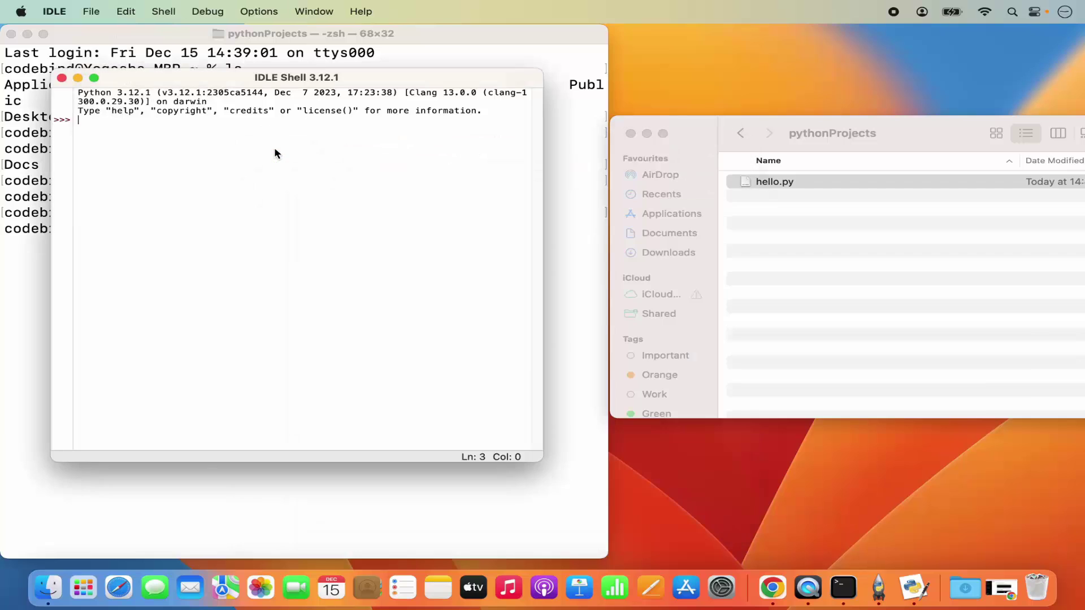
left_click(61, 78)
Switch to the Terminal, run hello.py with python3 and highlight the output line
left_click(369, 243)
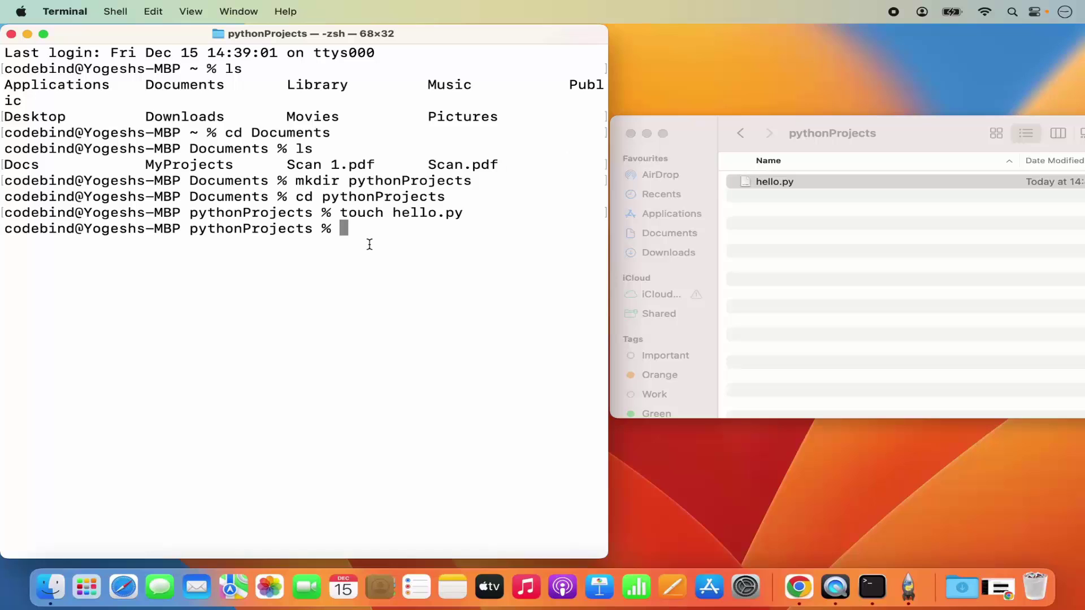
type("py")
key("Tab")
key("Tab")
type("thon")
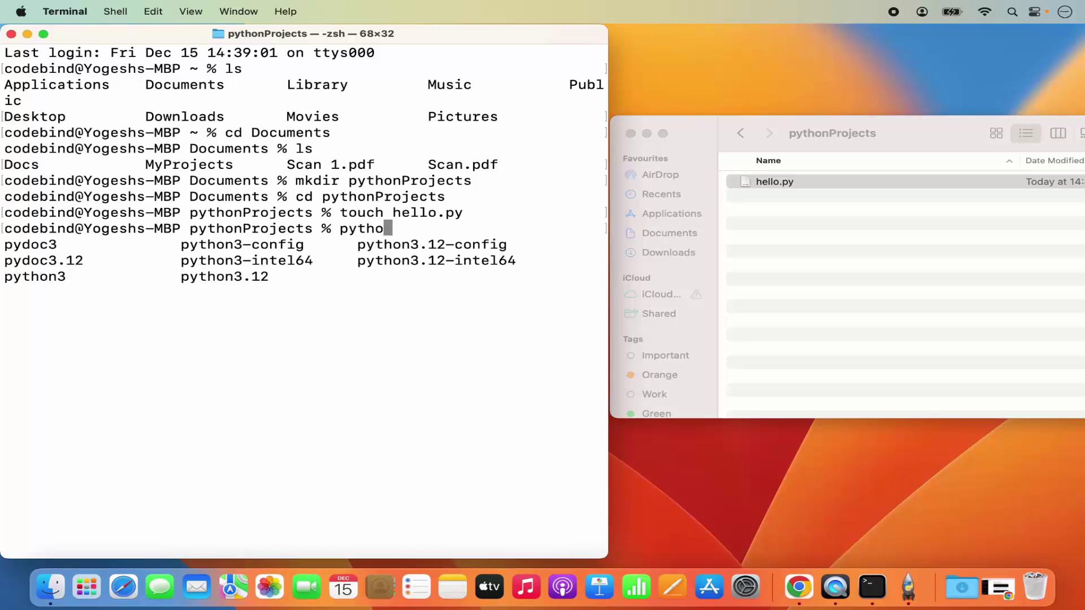
type("3")
type(" h")
key("Tab")
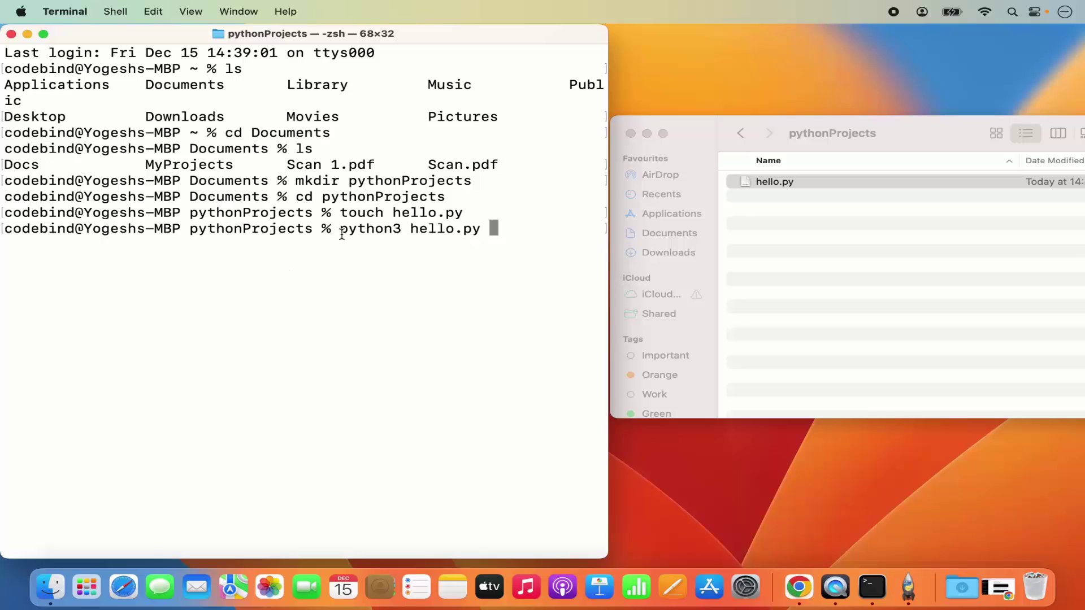
double_click(442, 229)
key("Return")
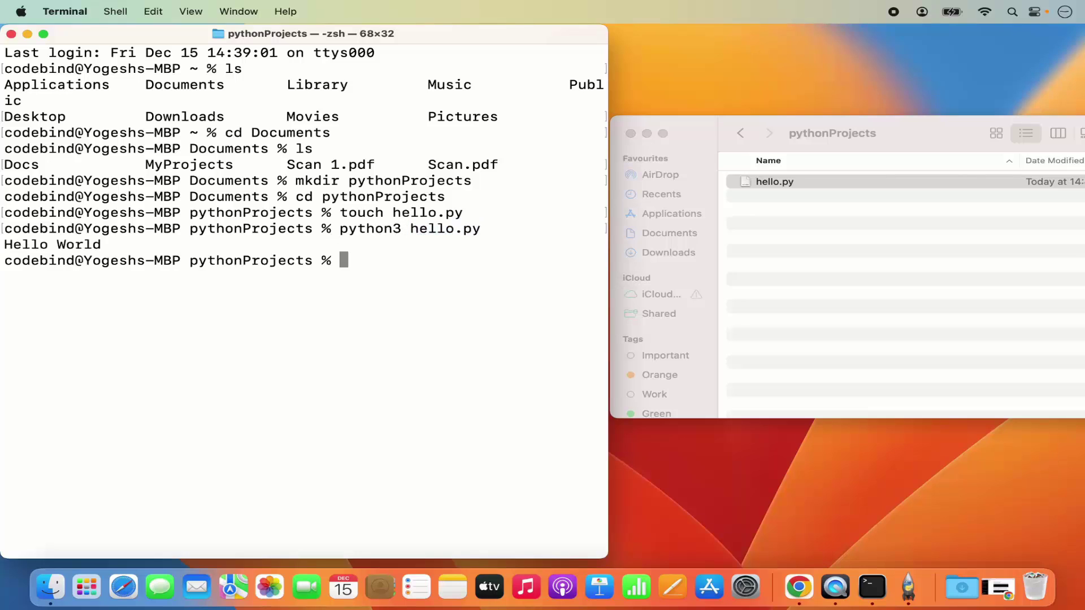
triple_click(33, 247)
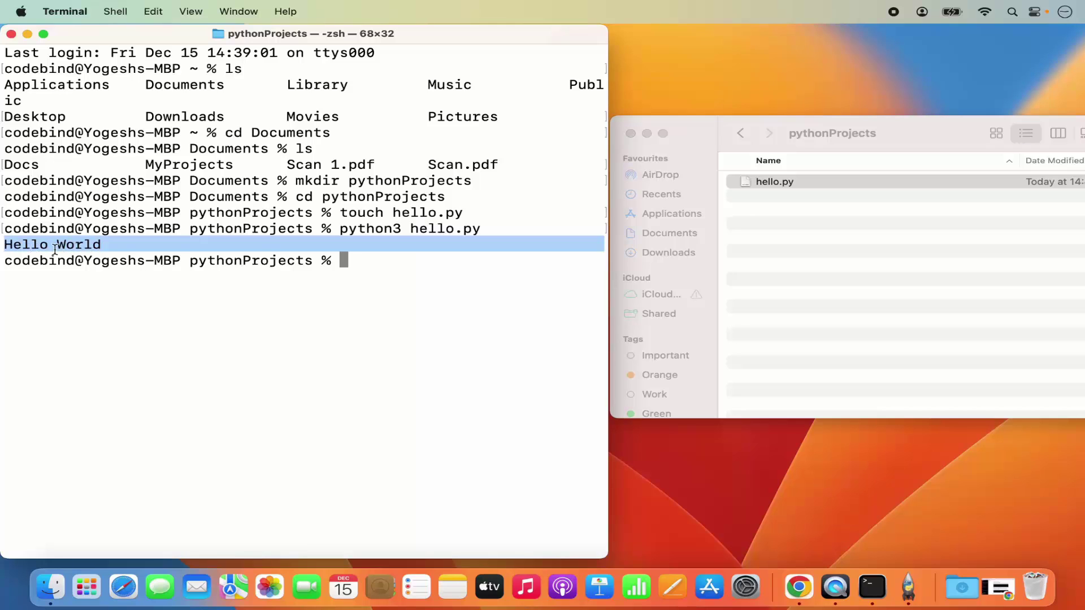
Check the installed pip version in the Terminal with pip3 --version
left_click(358, 273)
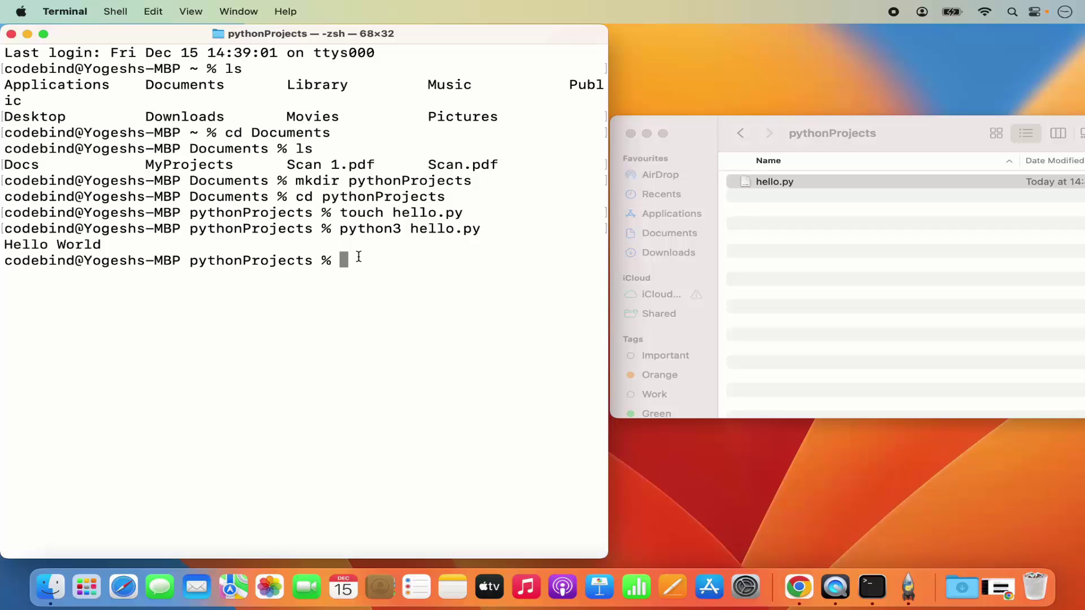
type("pip3 --version")
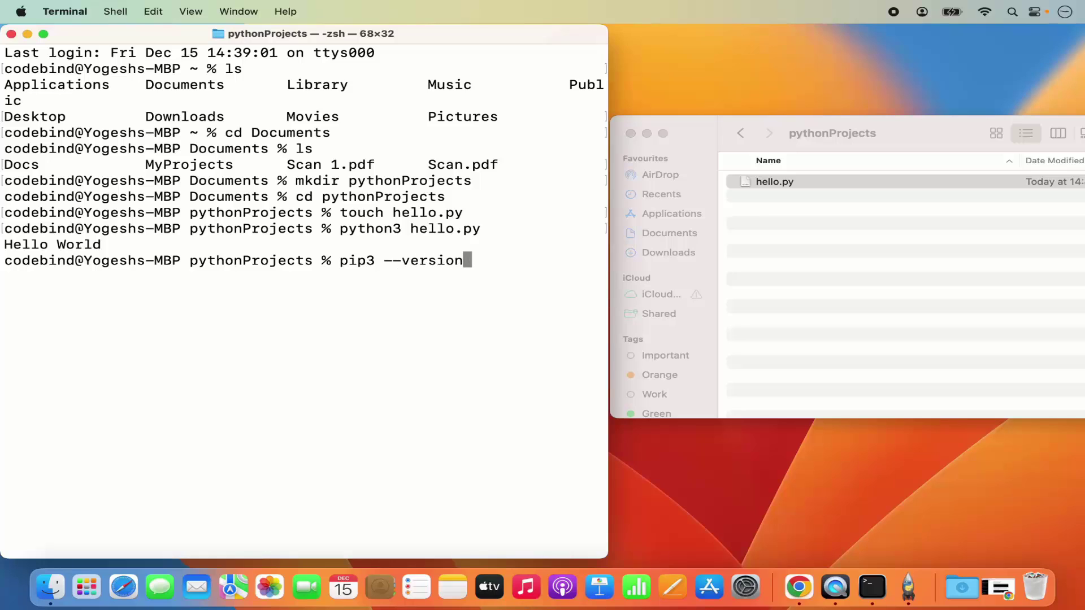
key("Return")
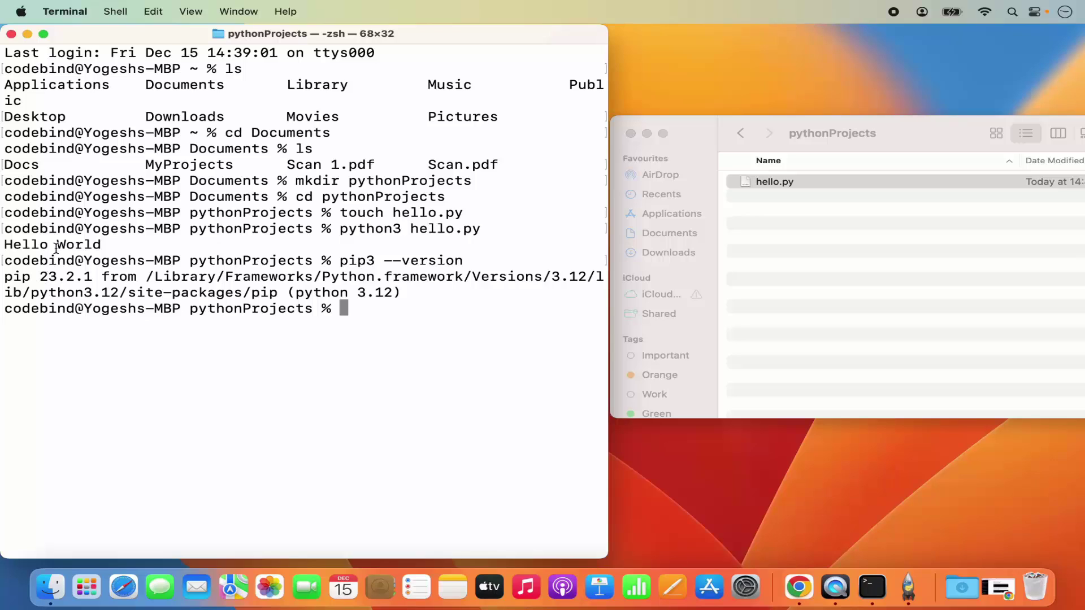
double_click(351, 260)
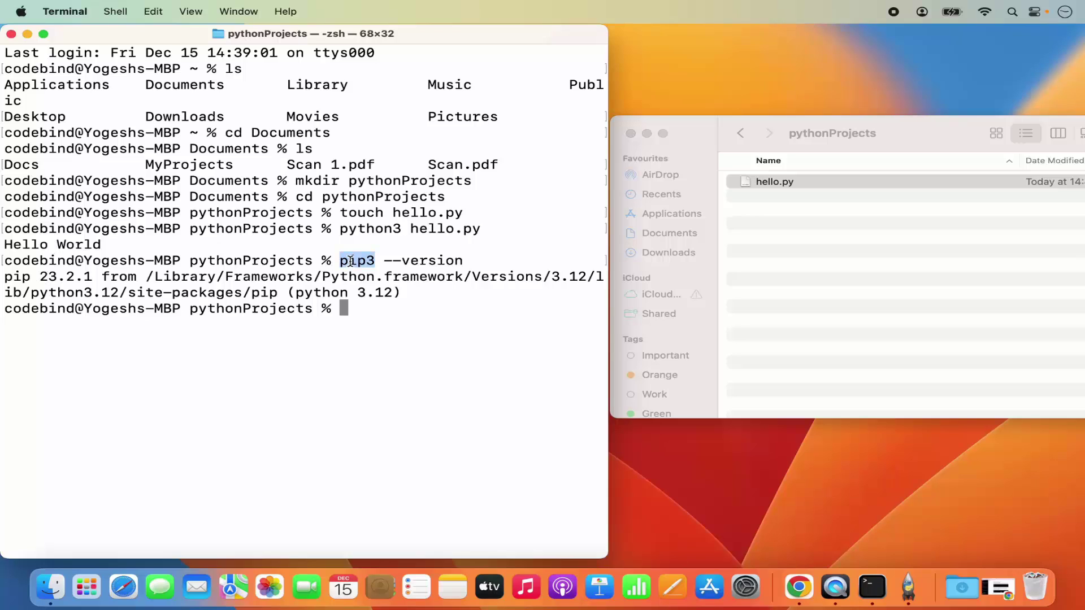